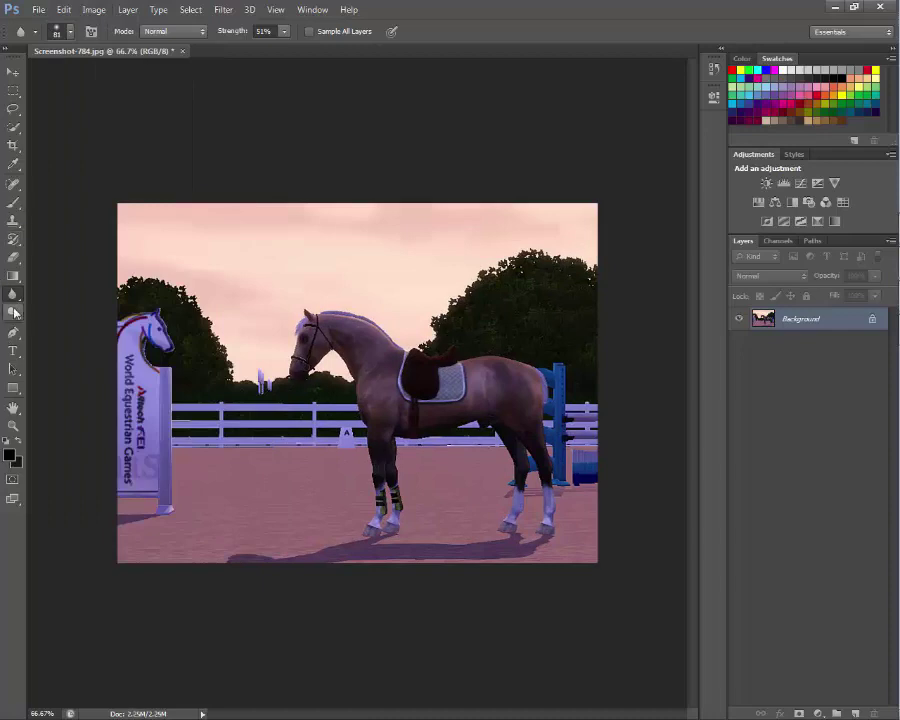
Remove the small floating white marks in front of the horse's muzzle with the Spot Healing Brush at size 32.
left_click(14, 184)
left_click(62, 31)
key("Escape")
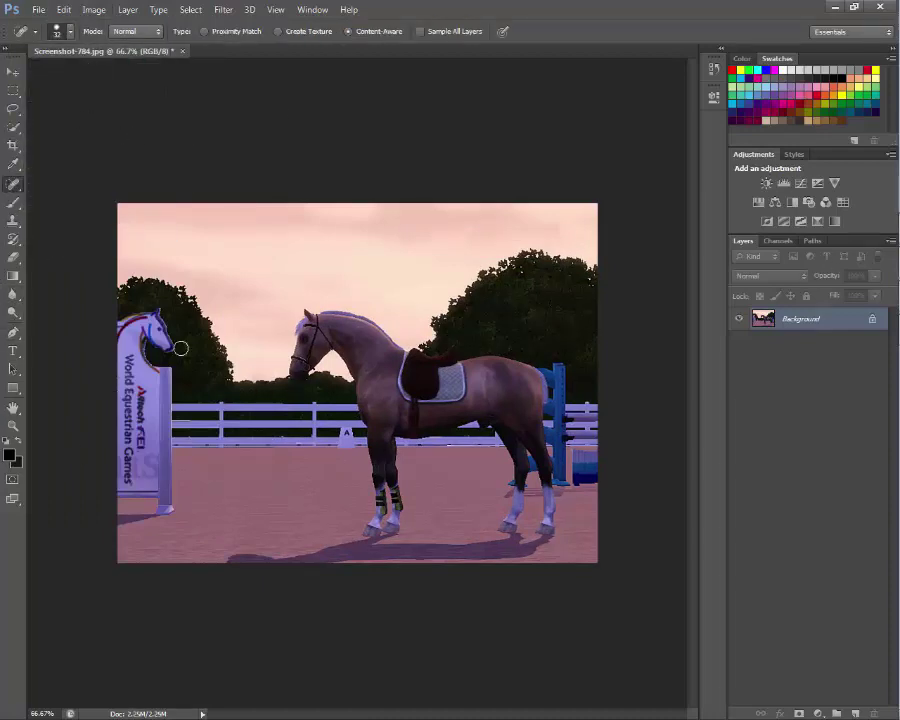
Add a warming Photo Filter adjustment layer and a Brightness/Contrast adjustment layer, and raise the brightness of the picture.
left_click(809, 202)
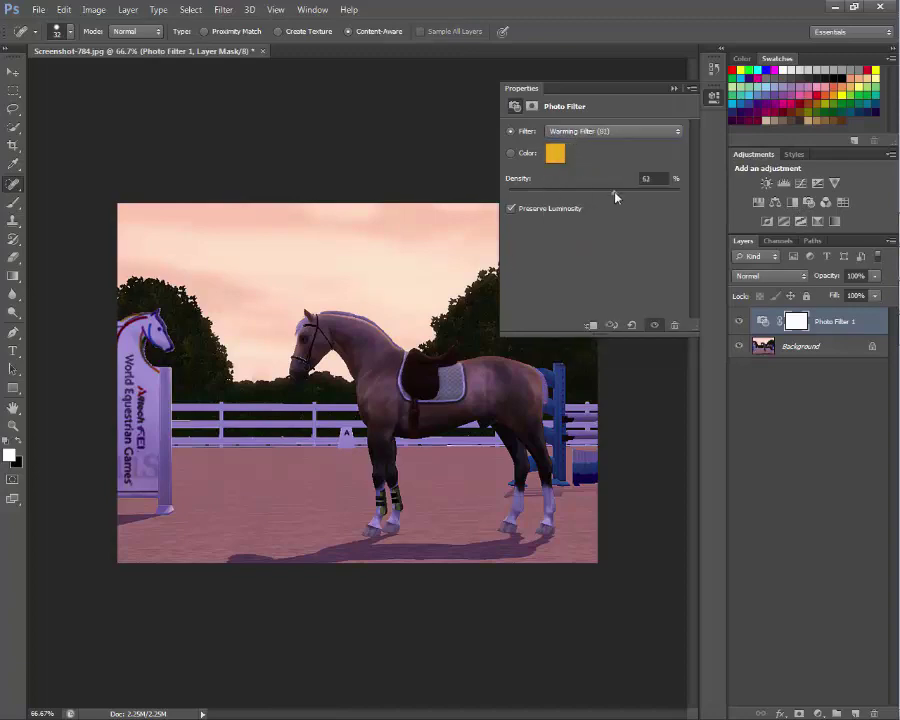
left_click(767, 183)
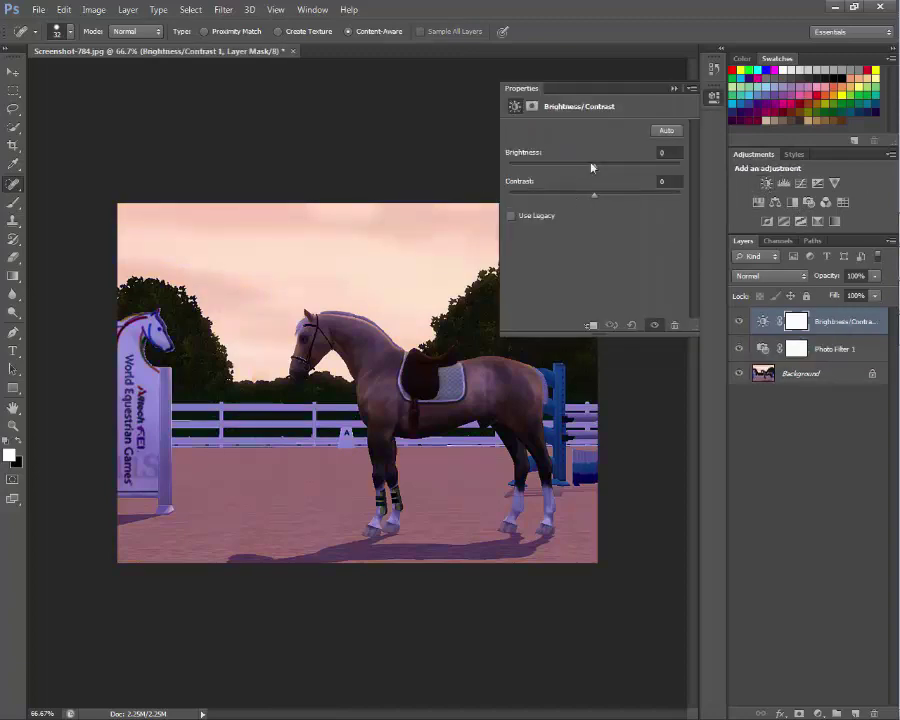
left_click_drag(594, 165, 573, 200)
mouse_move(611, 166)
left_mouse_down()
mouse_move(617, 175)
mouse_move(616, 167)
left_mouse_up()
left_click(615, 112)
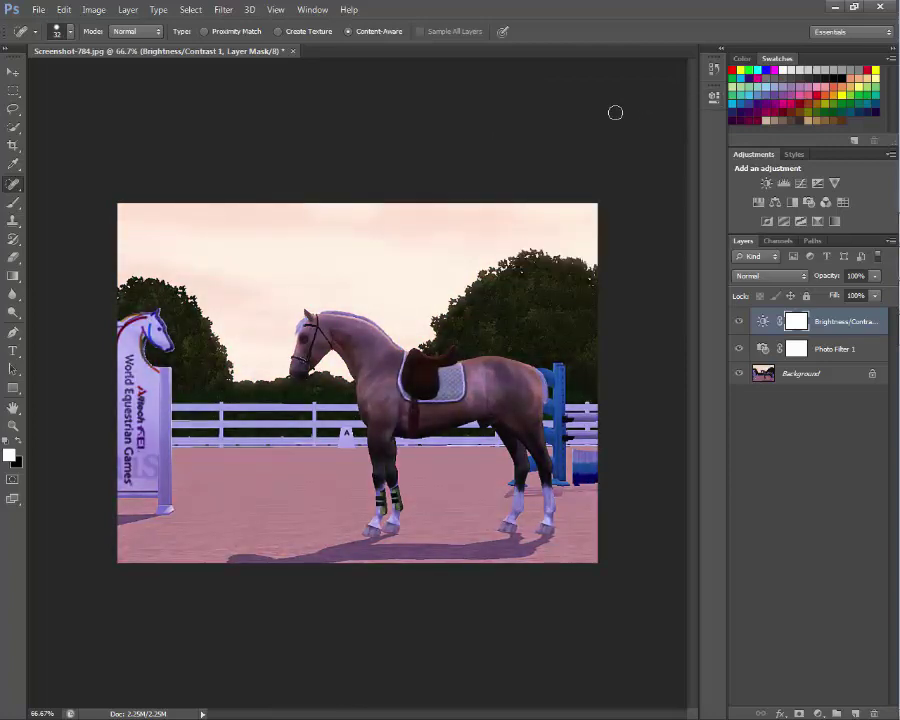
Crop the picture inward from its upper-left corner to cut off the banner and a strip of sky.
key("c")
left_click_drag(118, 203, 142, 224)
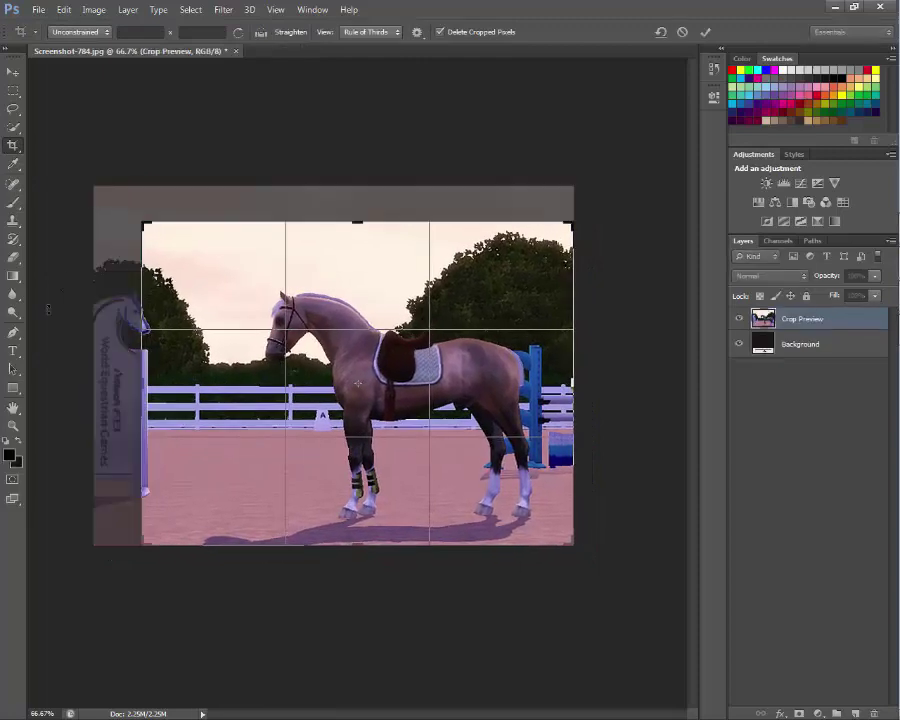
left_click(11, 288)
key("Return")
Set up the Blur tool with brush size 89 and make the Background layer active.
right_click(12, 293)
left_click(52, 292)
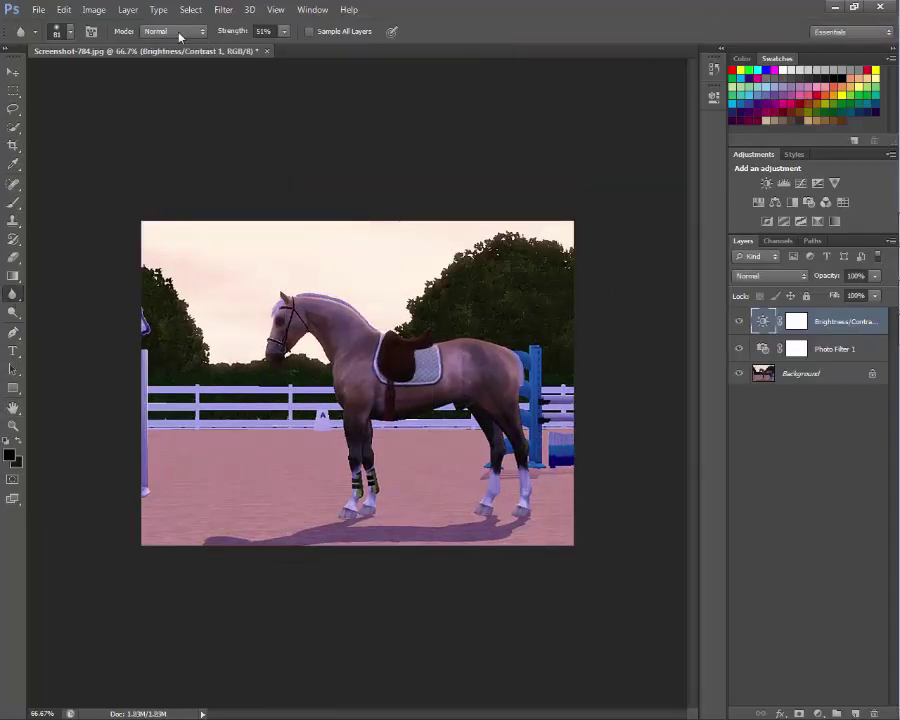
left_click(57, 31)
left_click(275, 151)
left_click(458, 279)
left_click(800, 373)
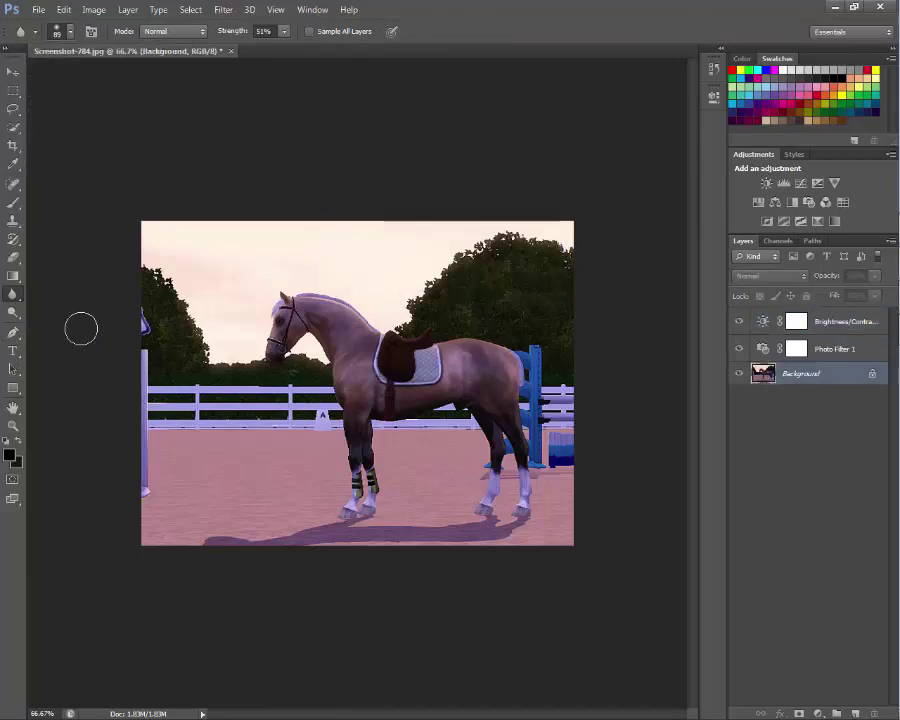
Blur the white fence and the hedge in front of the horse on the Background layer with brush size 63.
key("z")
left_click(268, 435)
left_click(268, 435)
mouse_move(165, 389)
left_mouse_down()
mouse_move(214, 315)
mouse_move(425, 339)
left_mouse_up()
left_click(12, 293)
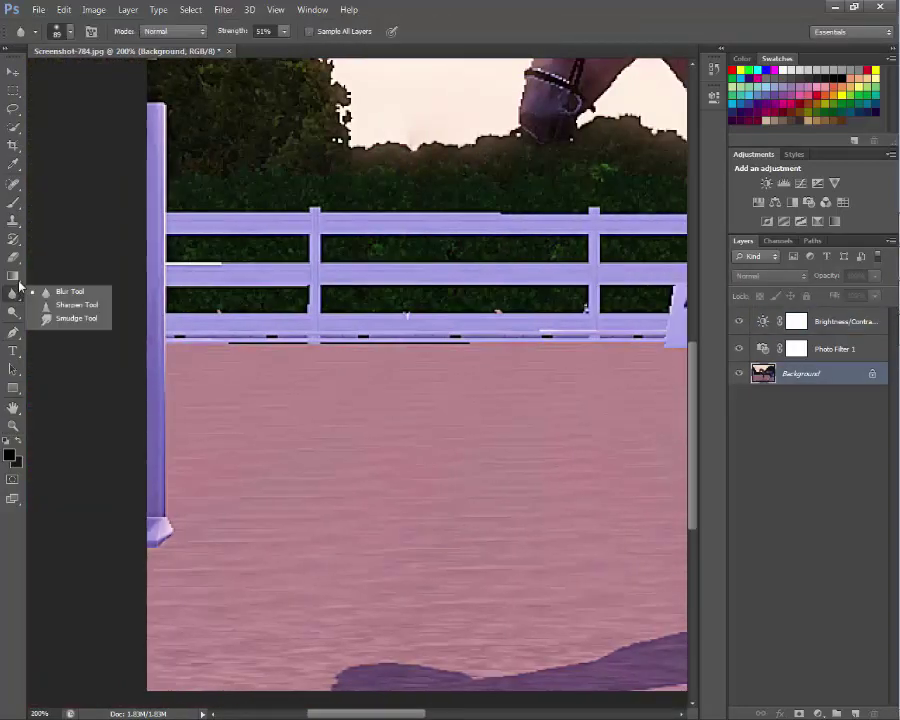
left_click(52, 292)
left_click(57, 31)
left_click(258, 273)
left_click(63, 9)
left_click(85, 22)
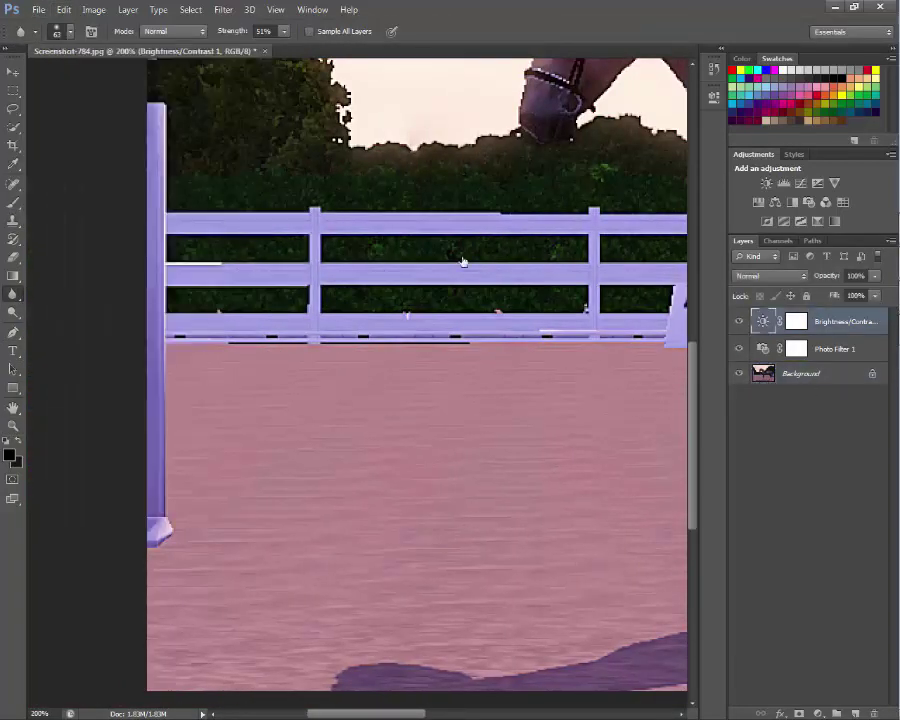
key("ctrl+z")
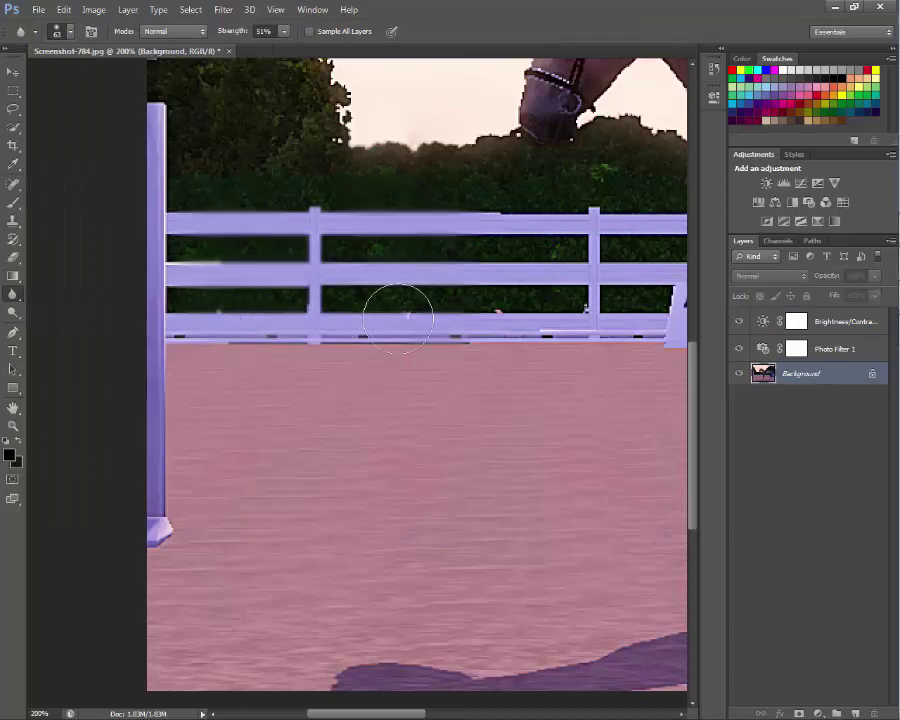
Extend the blur over the rest of the fence, the A marker, the hedge and the tree in front of the horse.
scroll(390, 716, "down", 1)
left_click_drag(390, 716, 430, 716)
scroll(300, 400, "up", 2)
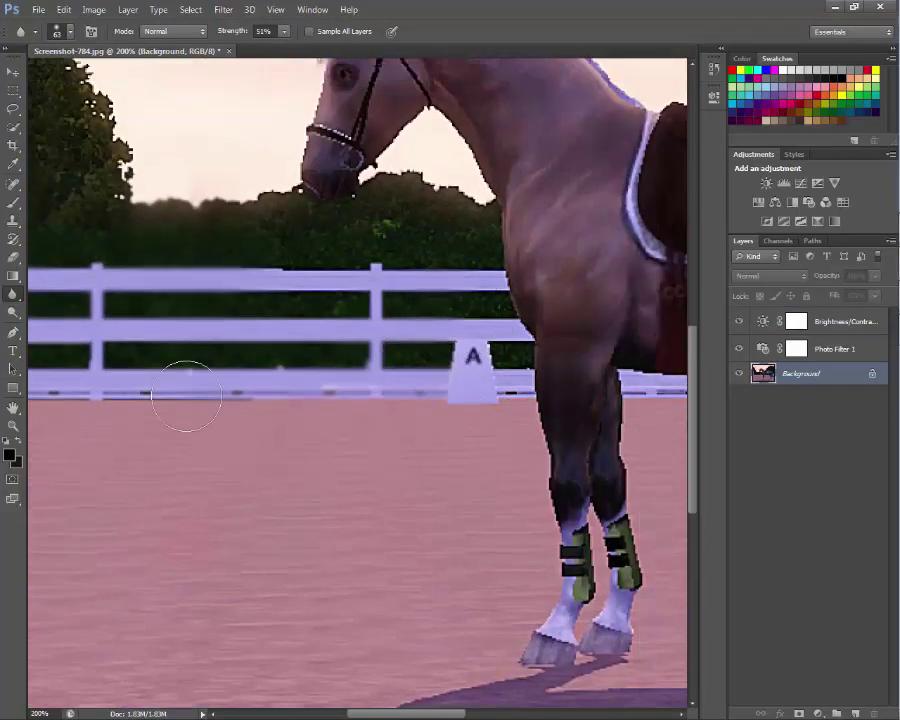
scroll(250, 300, "up", 2)
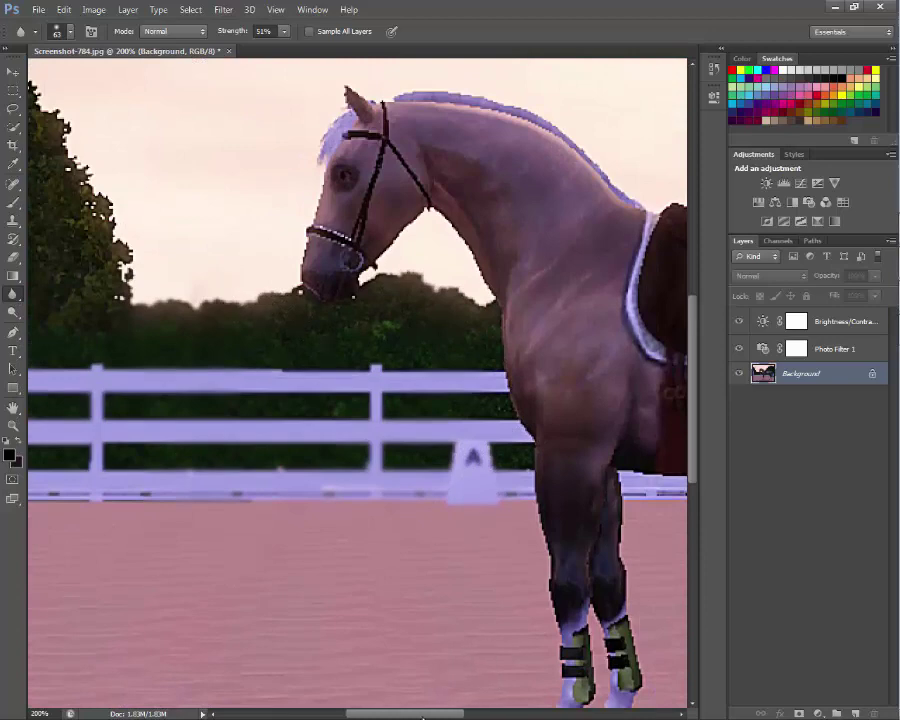
scroll(287, 428, "left", 4)
scroll(287, 428, "up", 1)
scroll(249, 144, "up", 2)
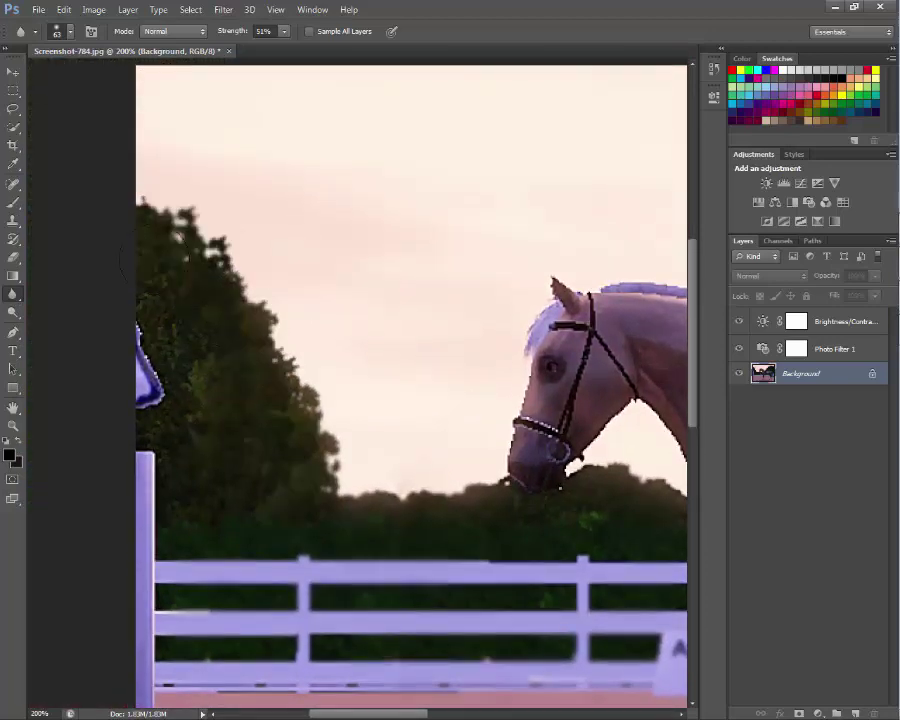
Blur the hedge edges close to the horse's muzzle and neck with brush size 7.
left_click(69, 35)
type("7")
key("Return")
scroll(160, 599, "down", 2)
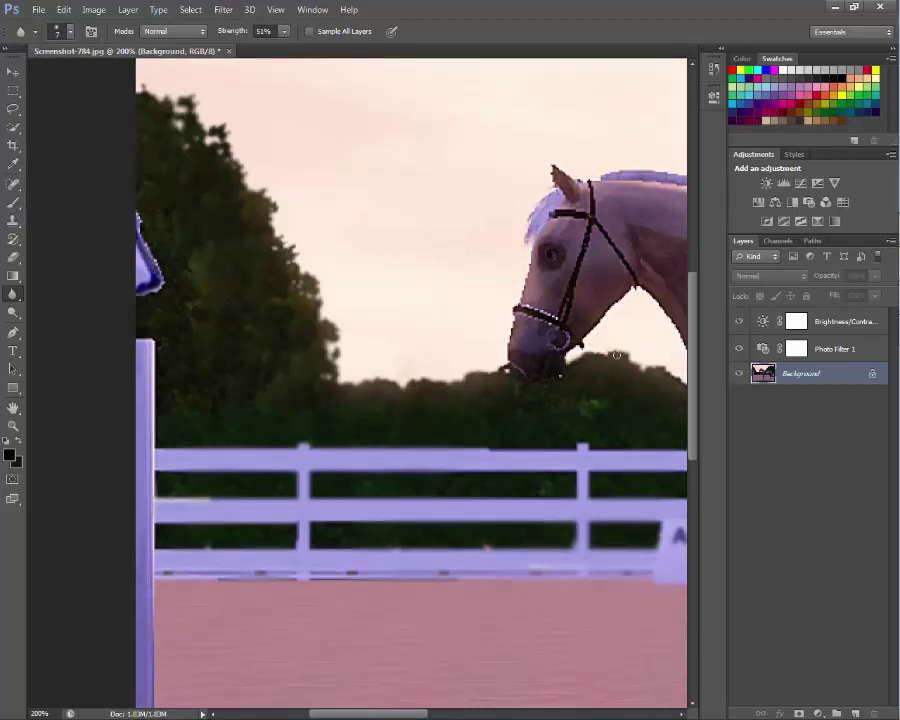
scroll(456, 696, "right", 6)
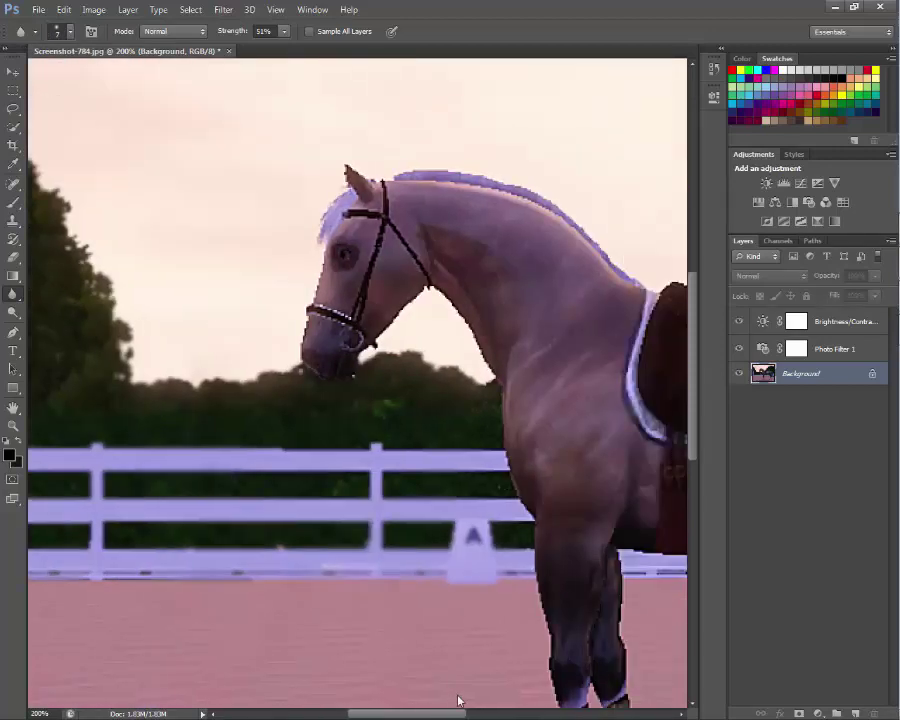
Blur the outline and foliage of the large tree behind the horse with brush size 31.
left_click(68, 34)
type("31")
key("Return")
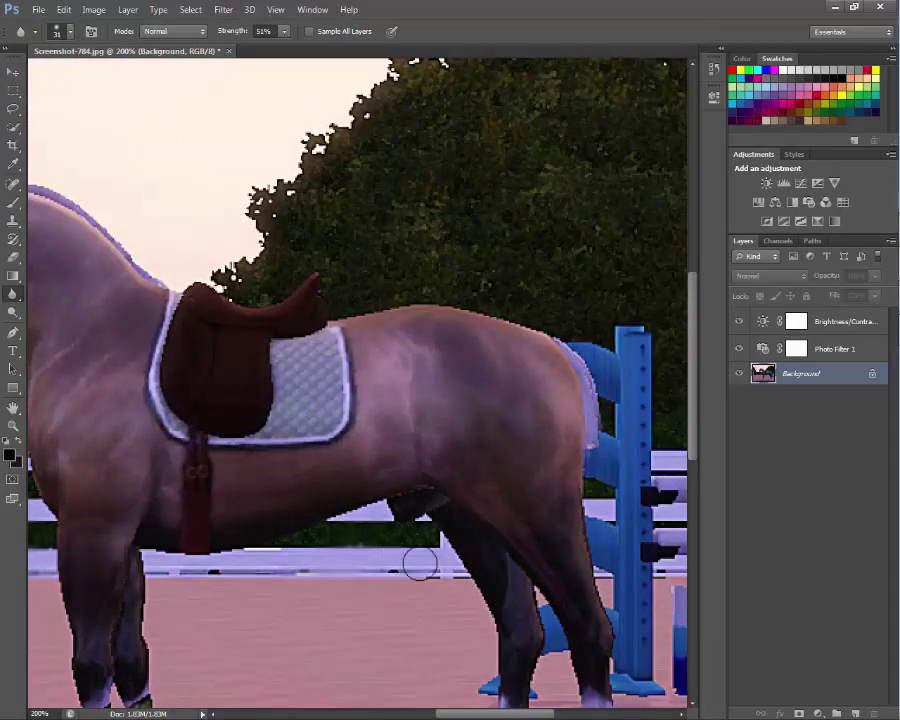
scroll(370, 314, "up", 1)
scroll(370, 314, "up", 2)
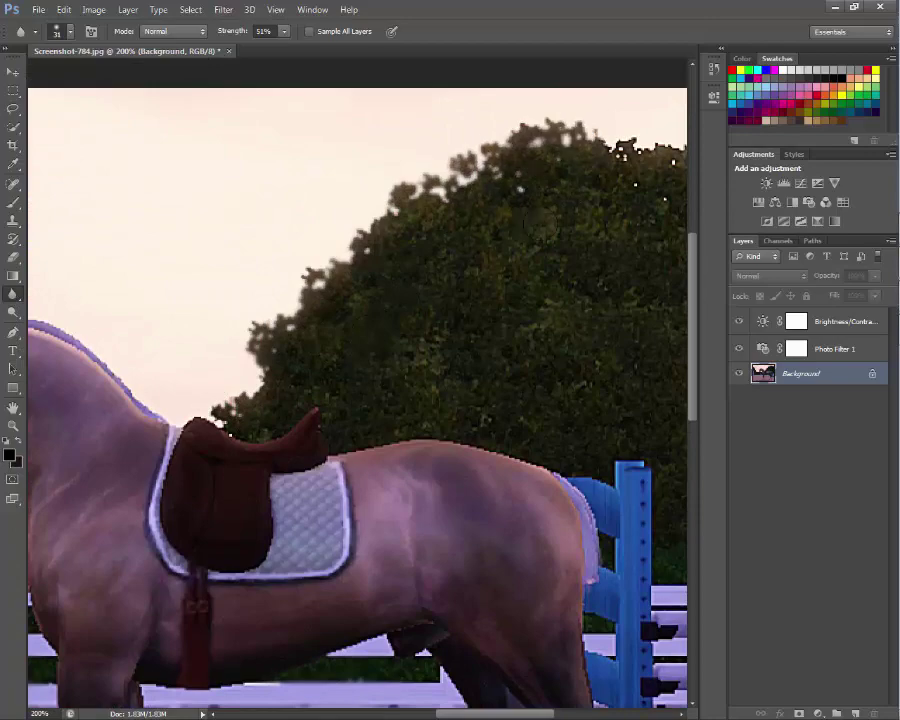
scroll(424, 633, "right", 4)
left_click_drag(556, 132, 565, 215)
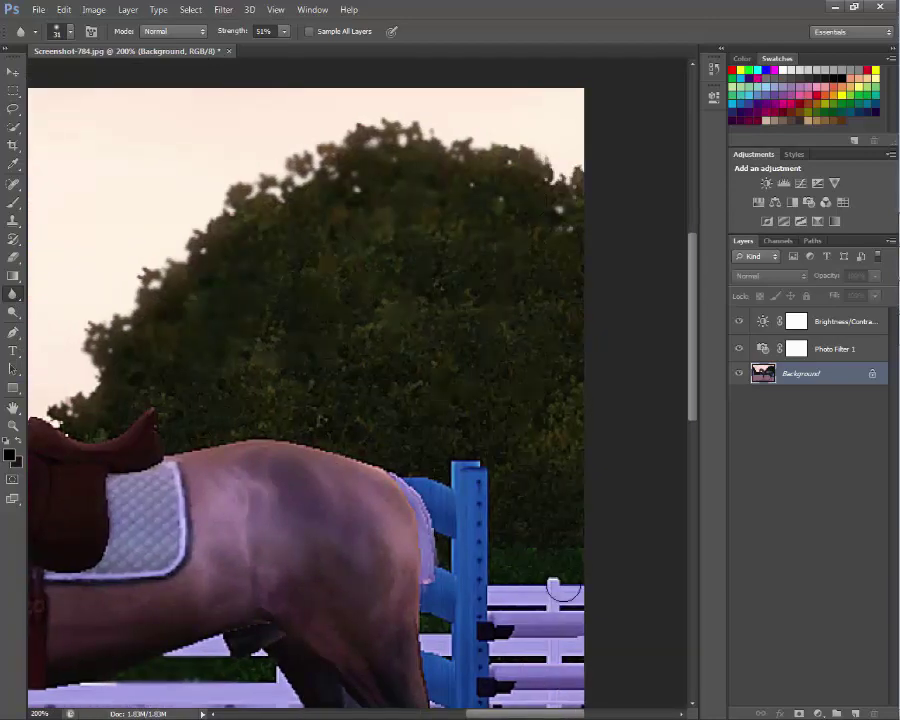
Blur the foliage just above the horse's back and hindquarters with brush size 14.
scroll(145, 152, "down", 2)
left_click(60, 31)
type("14")
key("Return")
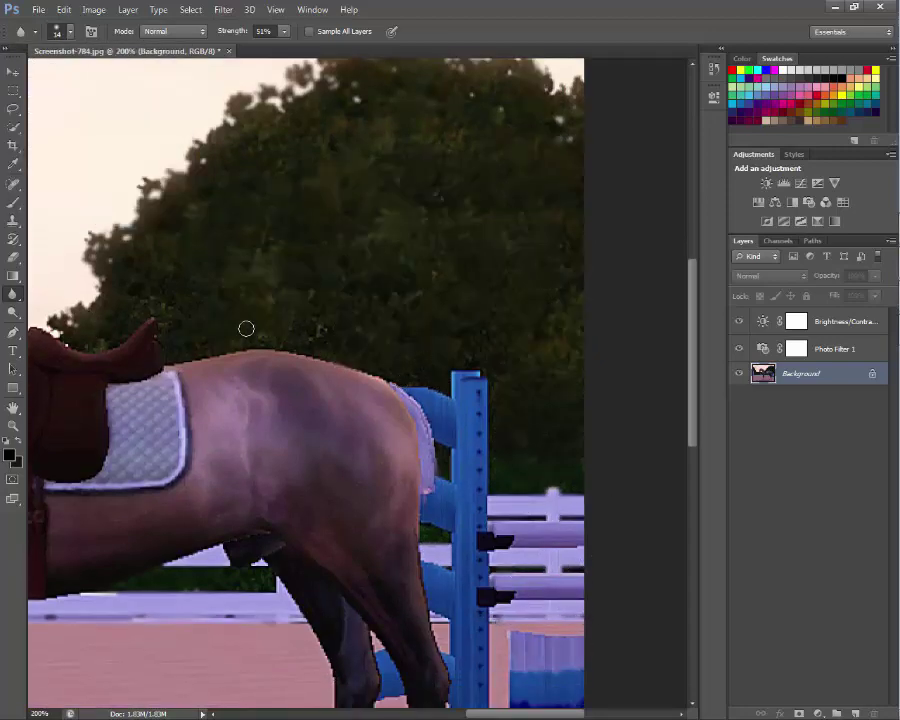
Blur the fence sections between the horse's legs, under its belly and beyond the blue jump stand.
left_click(13, 425)
key("ctrl+minus")
key("ctrl+minus")
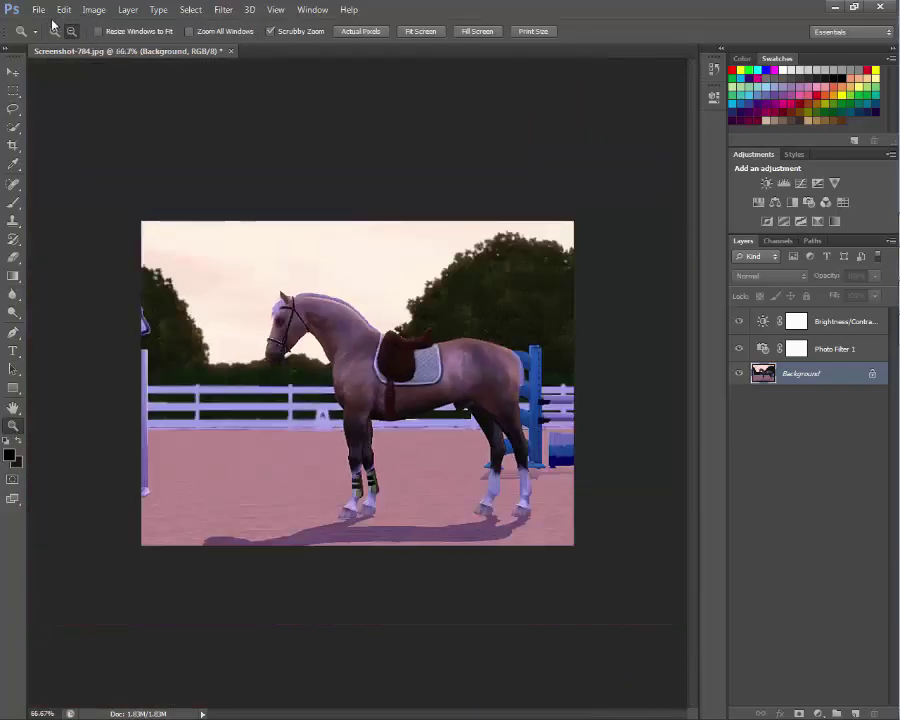
key("ctrl+plus")
key("ctrl+plus")
key("ctrl+plus")
key("ctrl+plus")
key("r")
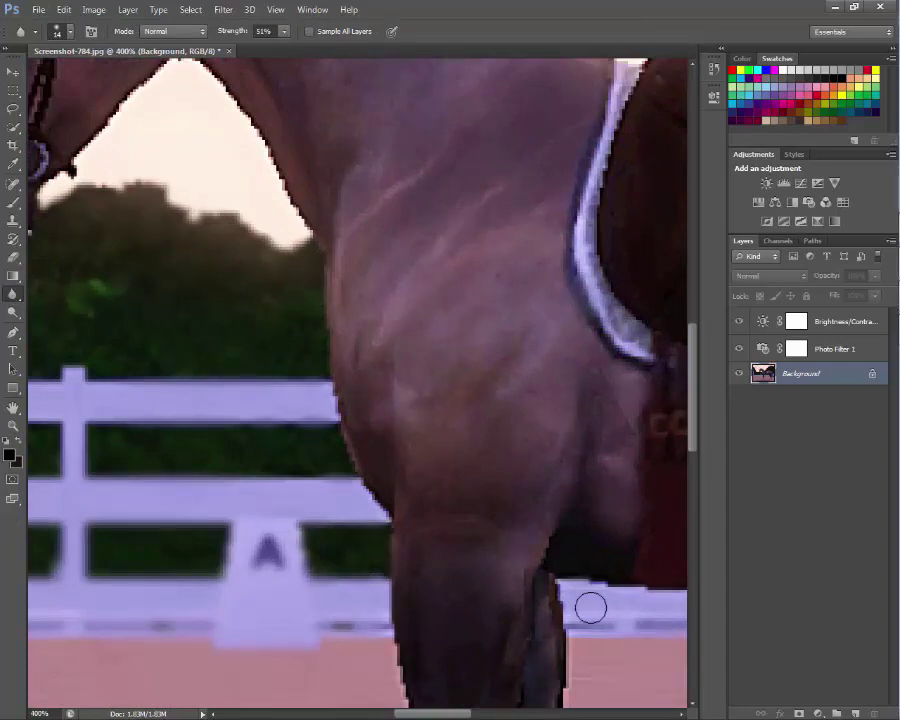
left_click_drag(430, 712, 520, 711)
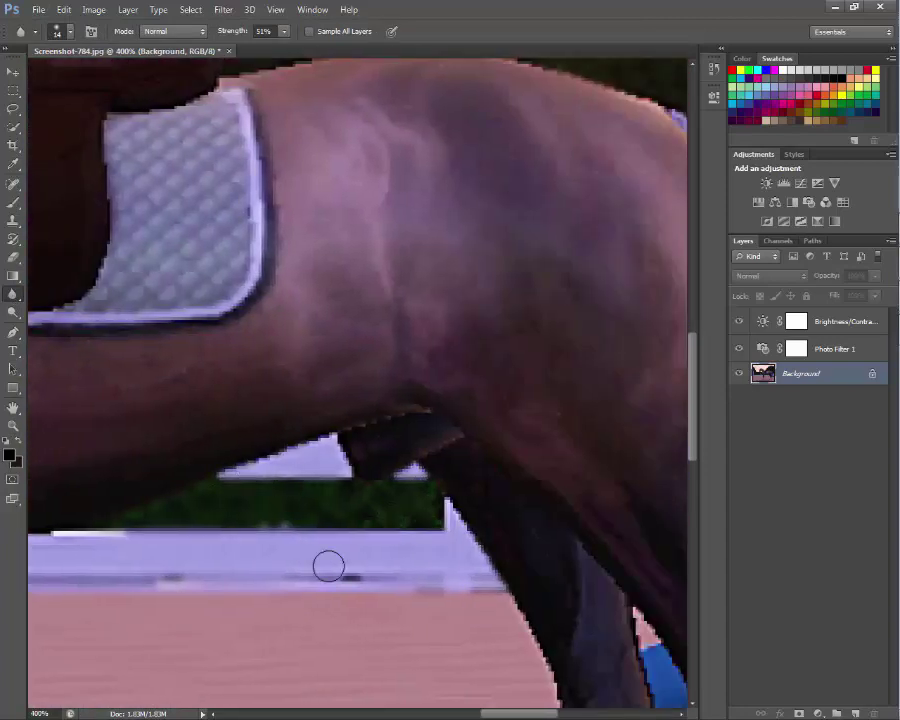
scroll(327, 564, "down", 3)
scroll(452, 447, "right", 5)
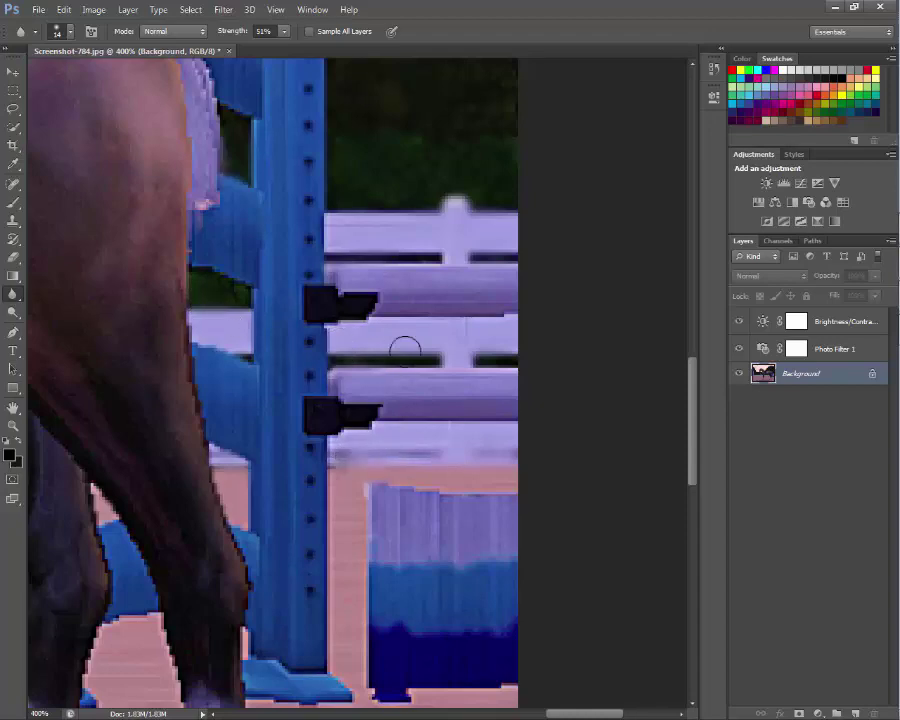
Blur the remaining sharp foliage of the large tree from the blue jump stand across to the saddle.
scroll(405, 348, "up", 2)
scroll(391, 311, "up", 6)
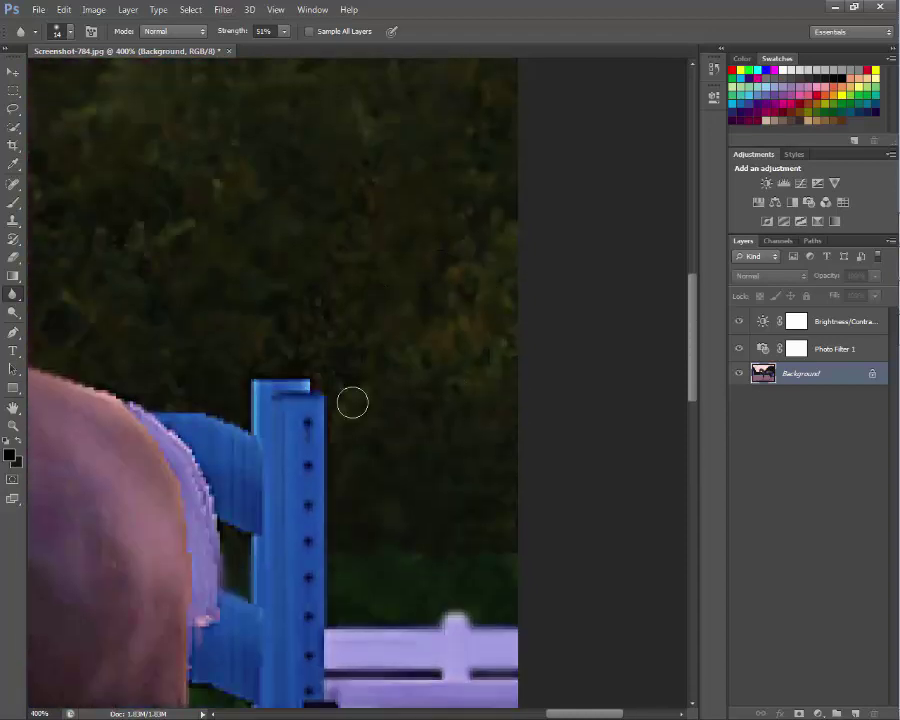
scroll(386, 344, "up", 4)
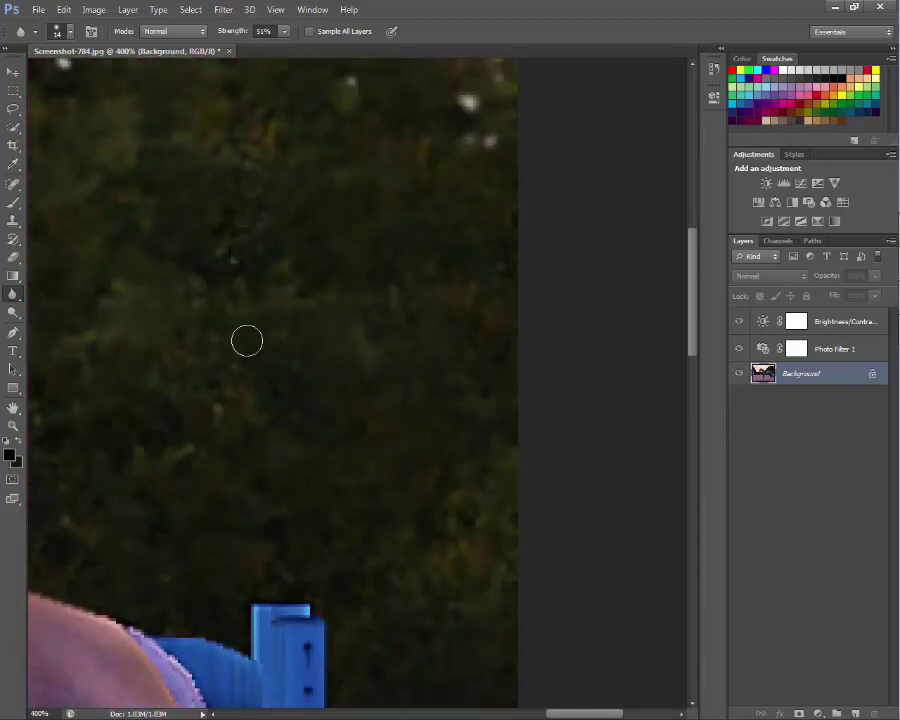
scroll(281, 157, "up", 4)
scroll(474, 468, "down", 8)
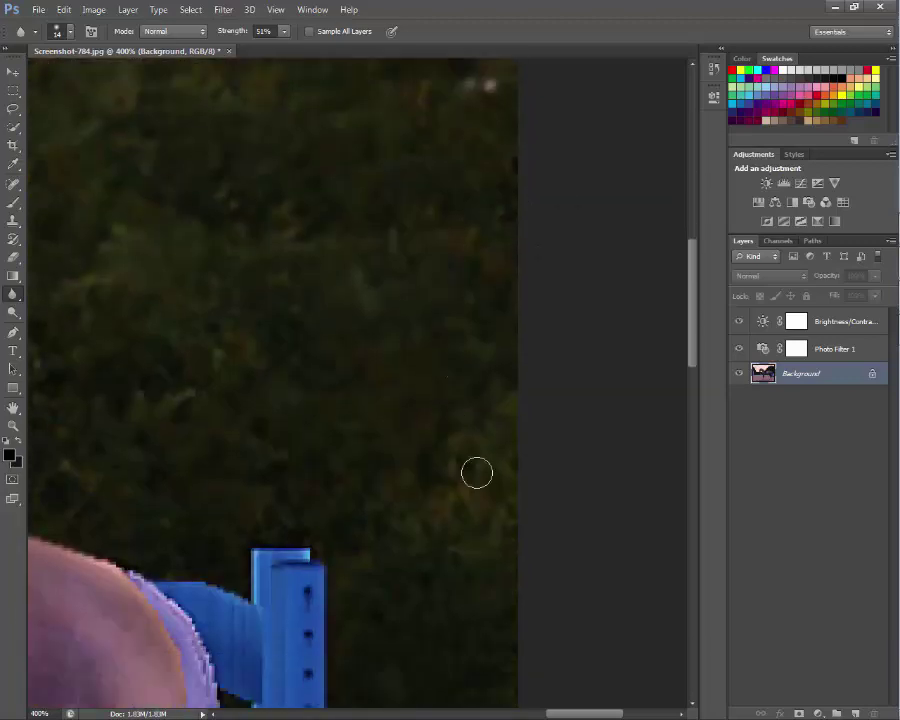
scroll(504, 697, "left", 6)
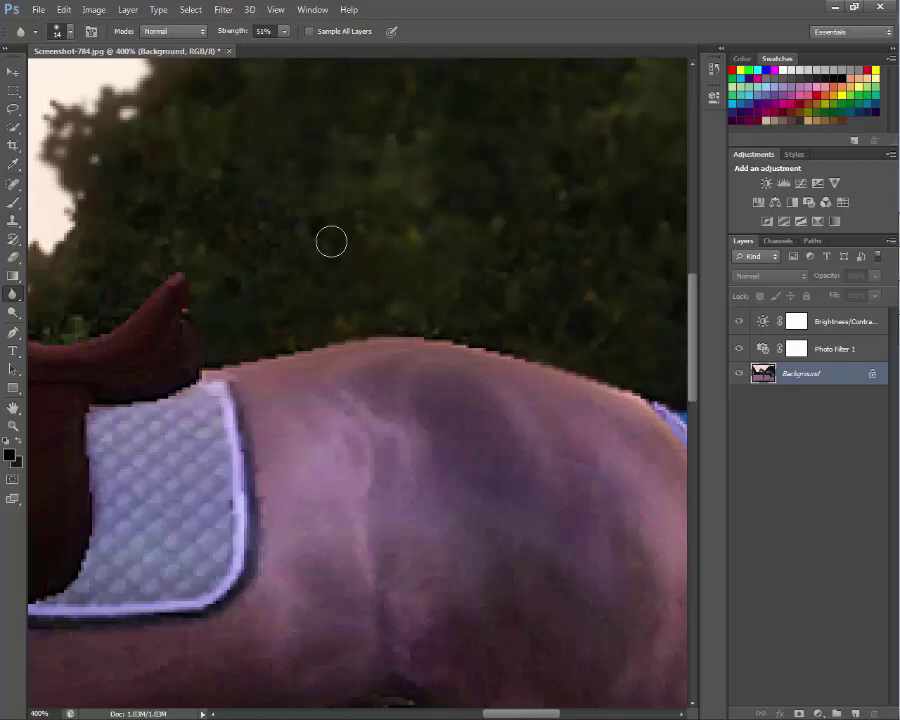
scroll(514, 715, "left", 4)
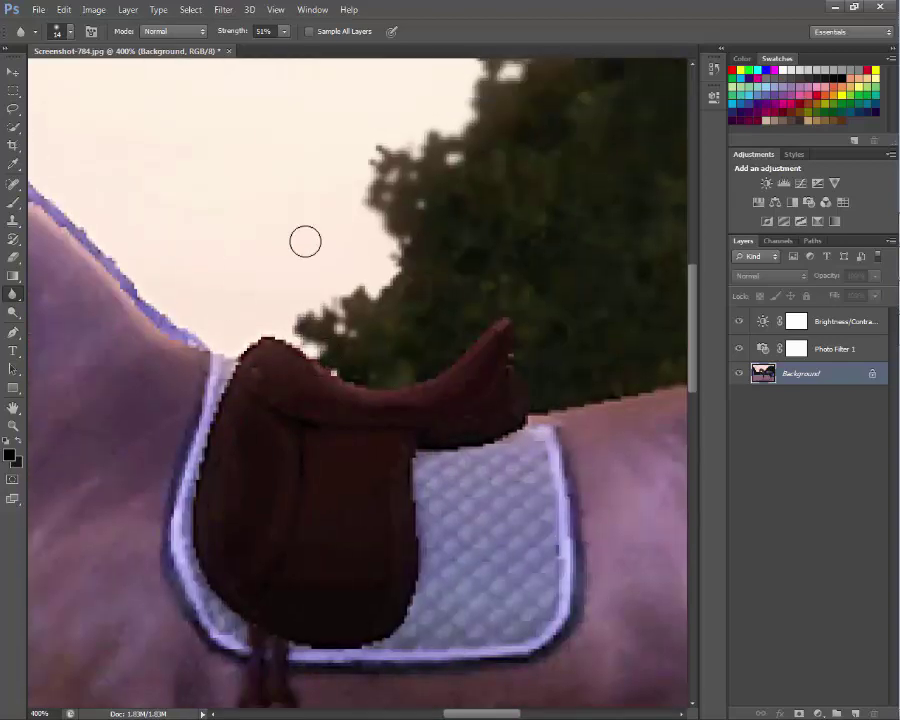
scroll(578, 257, "up", 4)
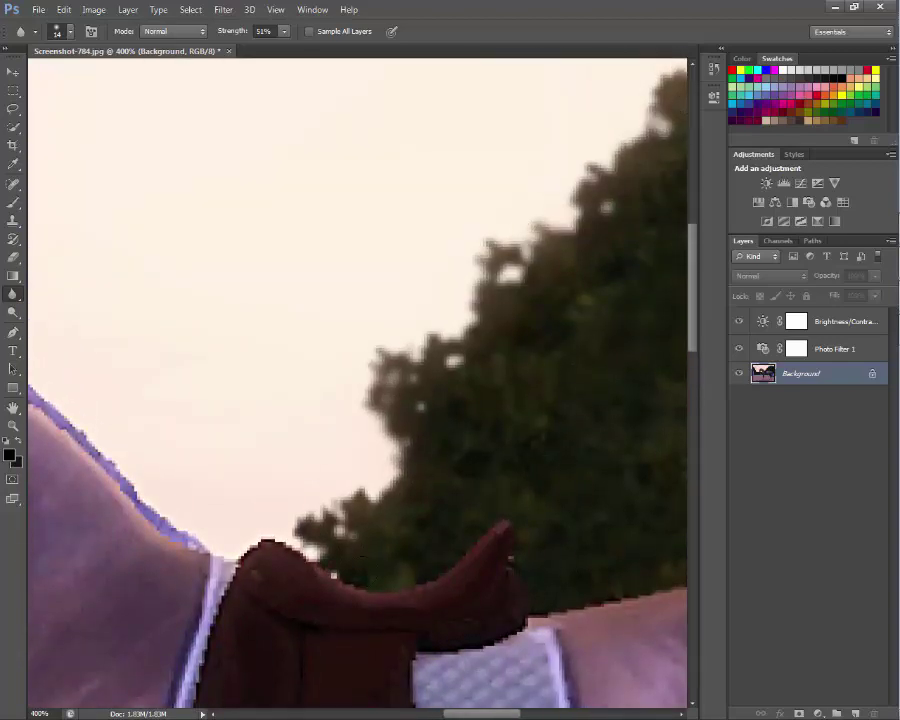
Set the Blur tool's brush size to 60.
left_click(185, 220, "alt")
left_click(185, 220, "alt")
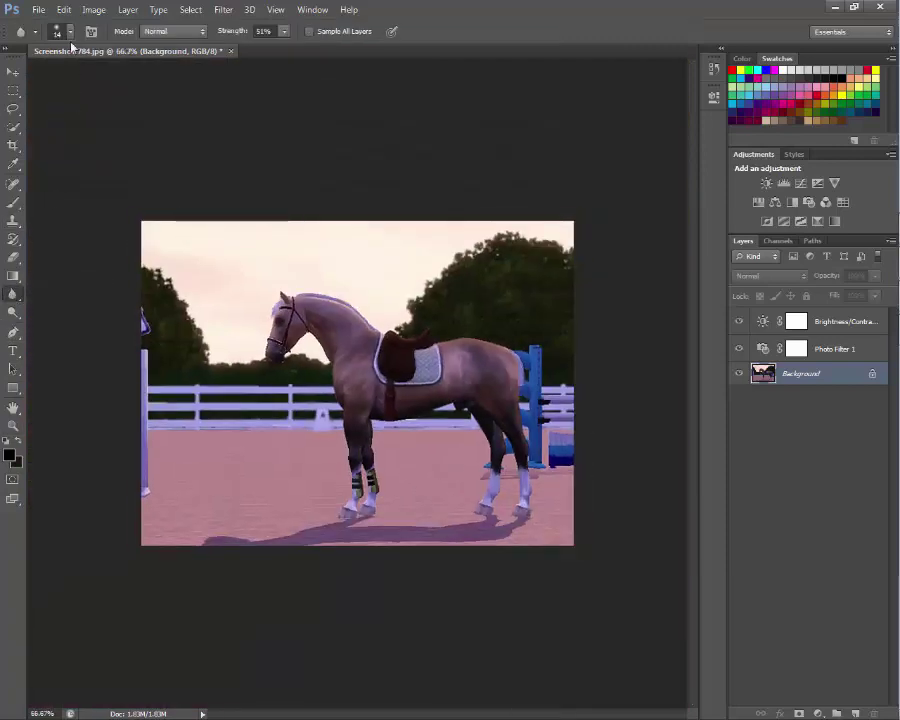
left_click(69, 31)
type("60")
key("Return")
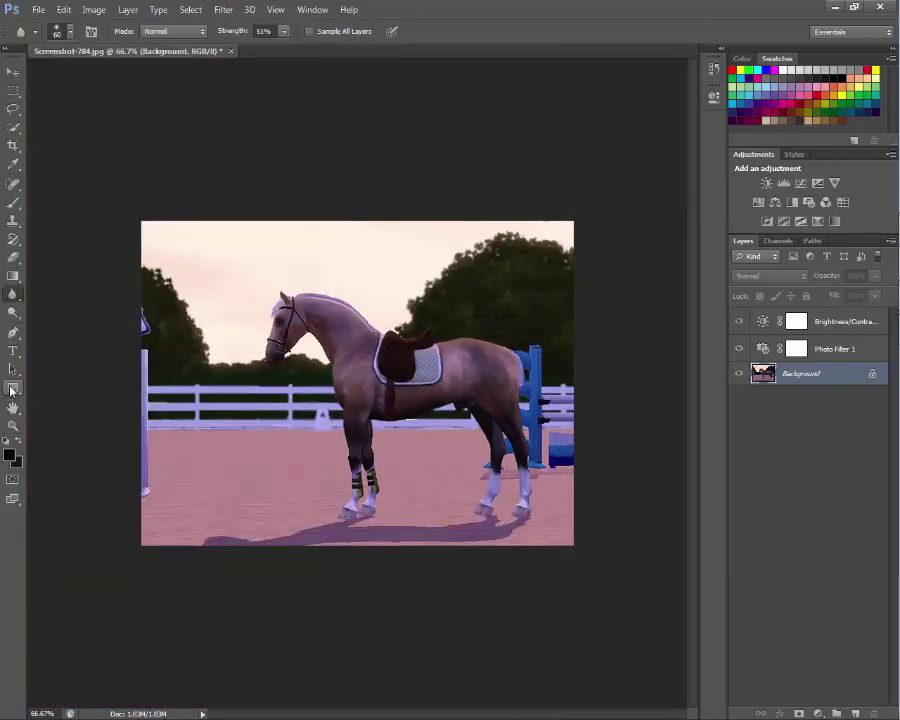
Try to sharpen the arena sand and the horse's shadow along the picture's lower edge, and step back the strokes.
left_click(13, 294, "alt")
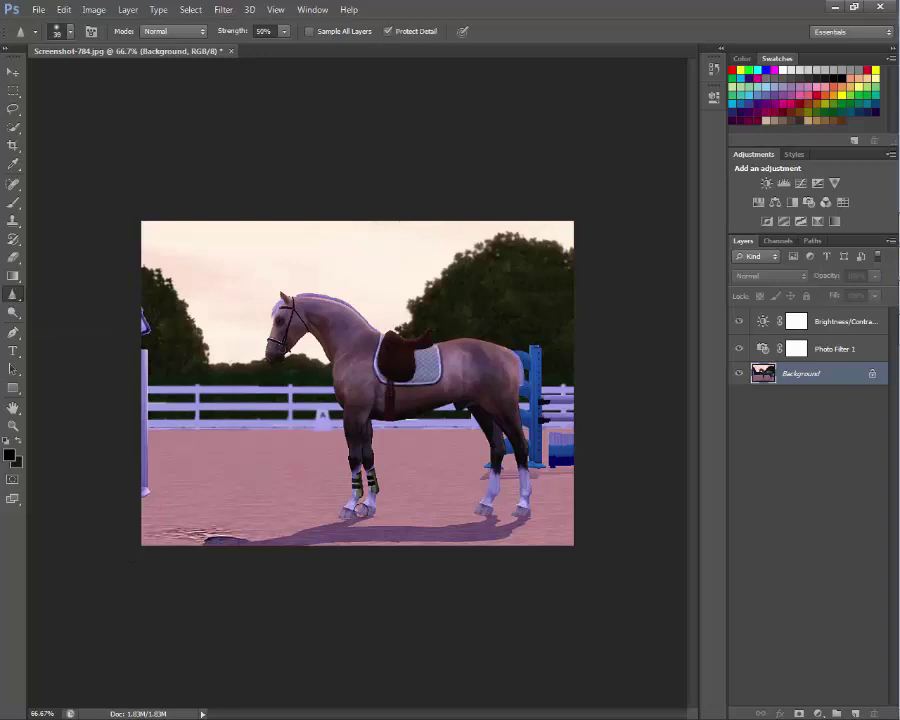
left_click(63, 9)
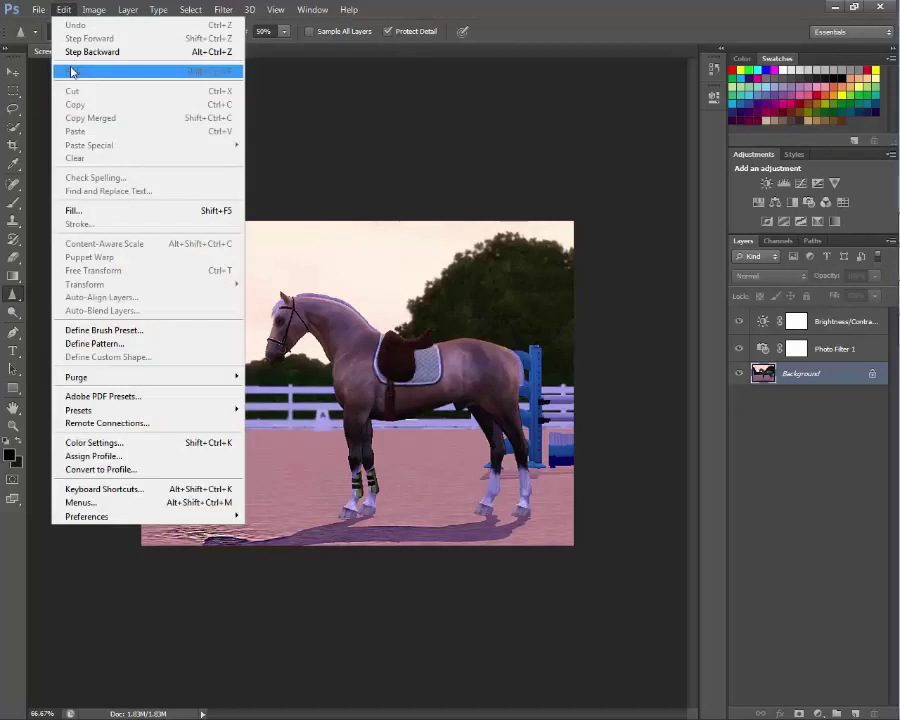
left_click(90, 50)
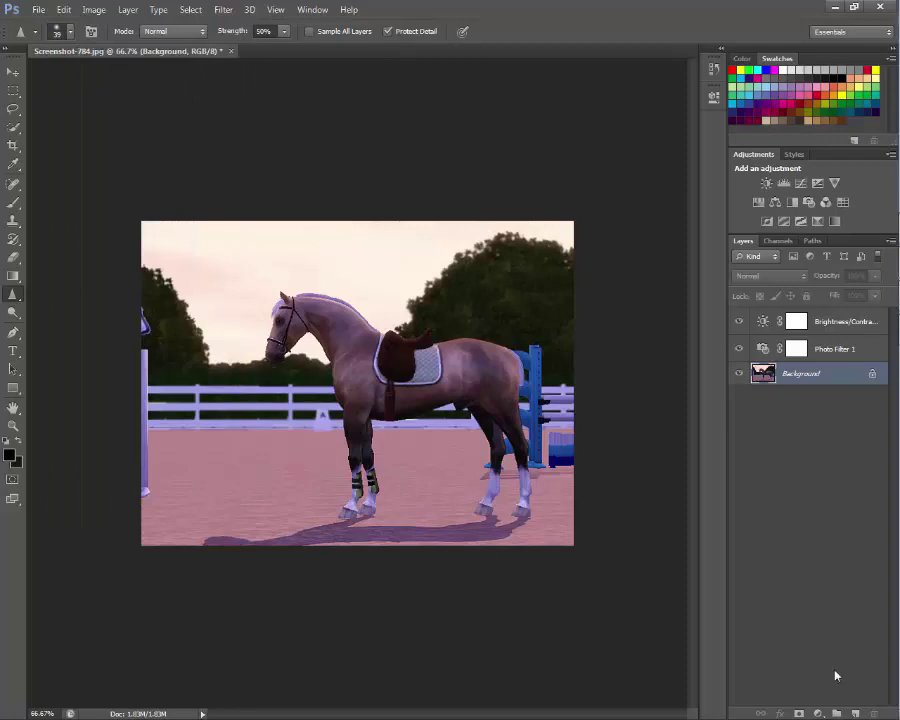
Add a new layer above the background, choose the 3 px brush, and sample pale lavender from the horse's mane and white leg markings.
left_click(855, 713)
left_click(13, 201)
left_click(68, 31)
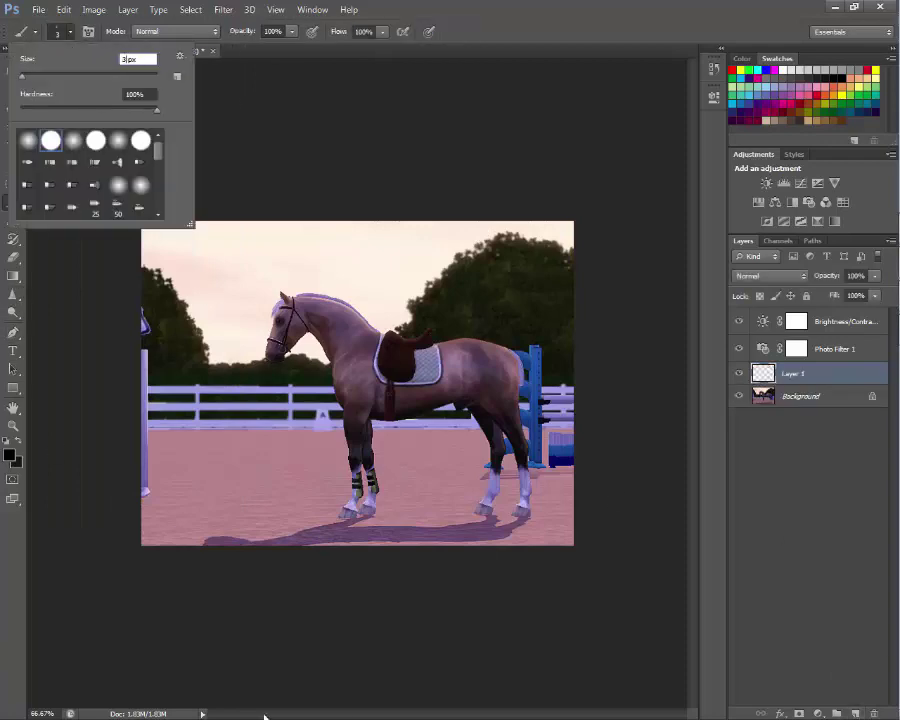
key("Escape")
left_click(13, 164)
left_click(275, 302)
left_click(350, 505)
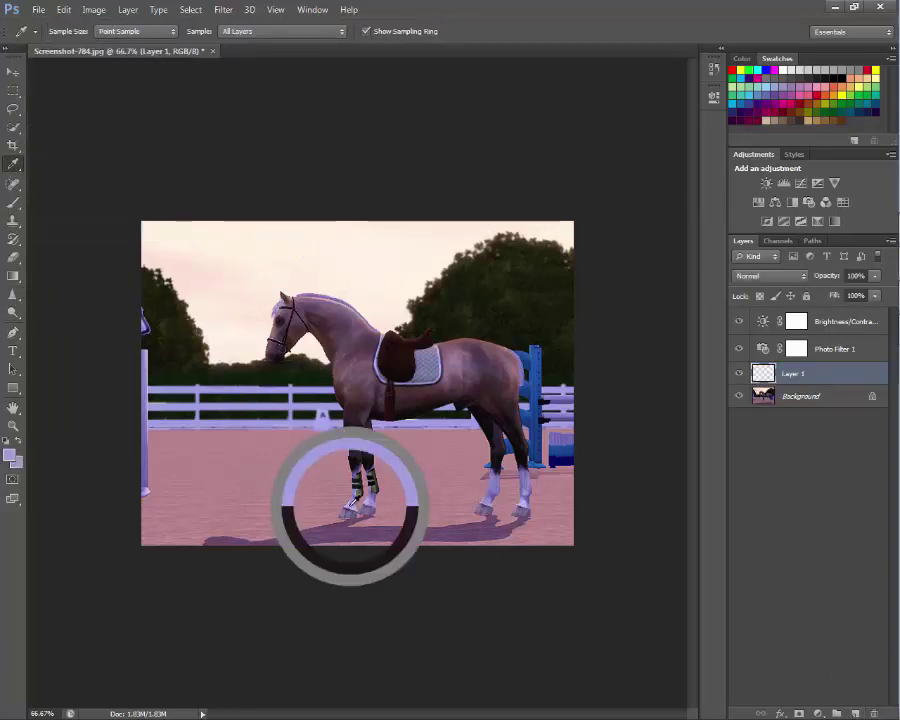
left_click_drag(350, 505, 524, 492)
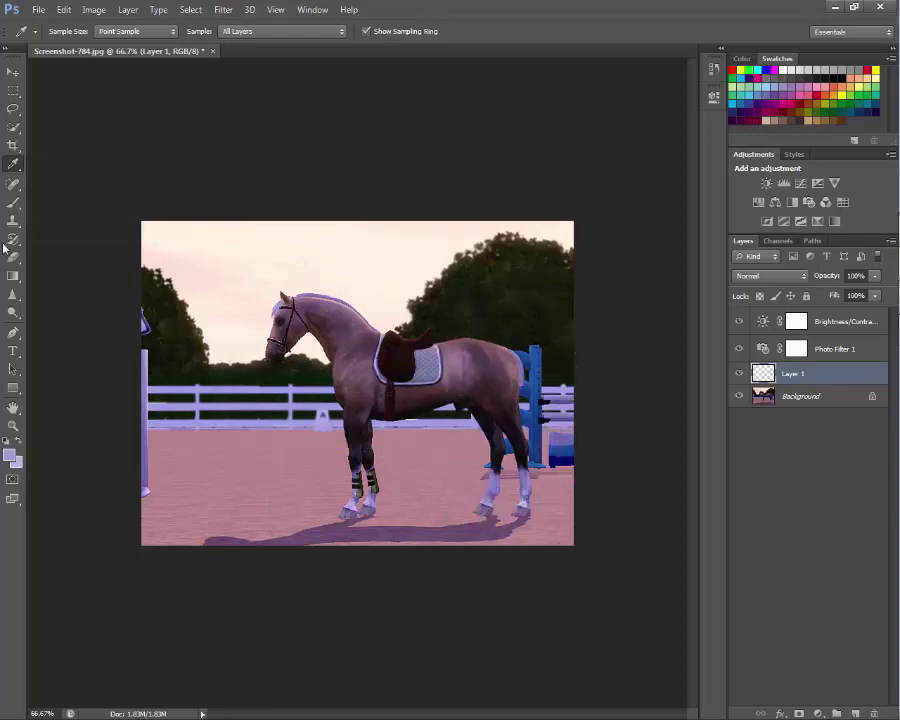
Try a brush stroke near the horse's ear, step it back, and set the brush opacity to 56%.
key("z")
left_click(218, 210)
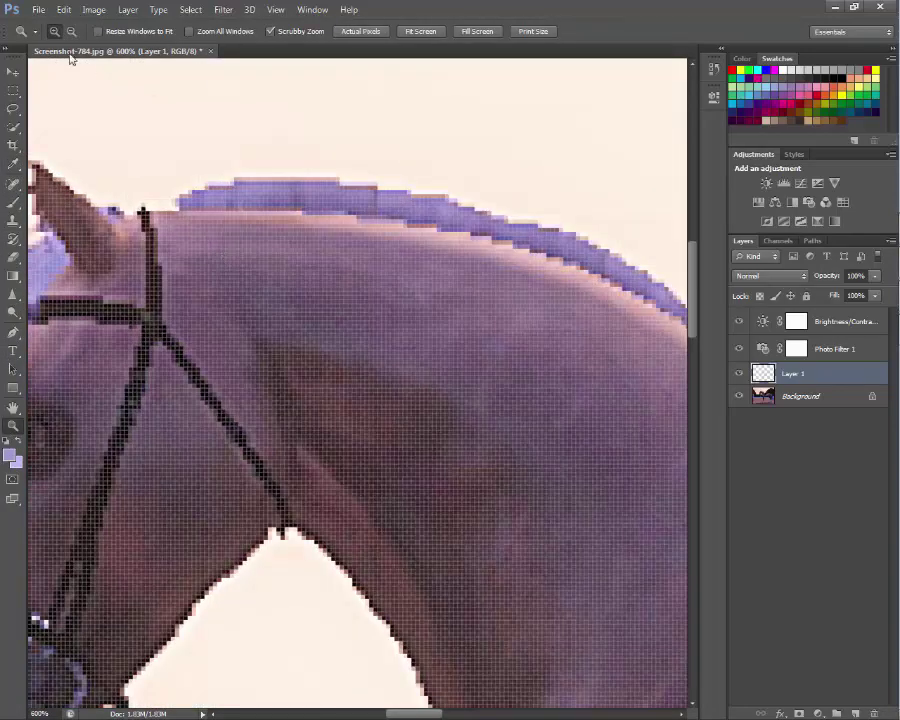
left_click(35, 295, "alt")
left_click(13, 203)
left_click_drag(132, 148, 134, 190)
left_click(63, 9)
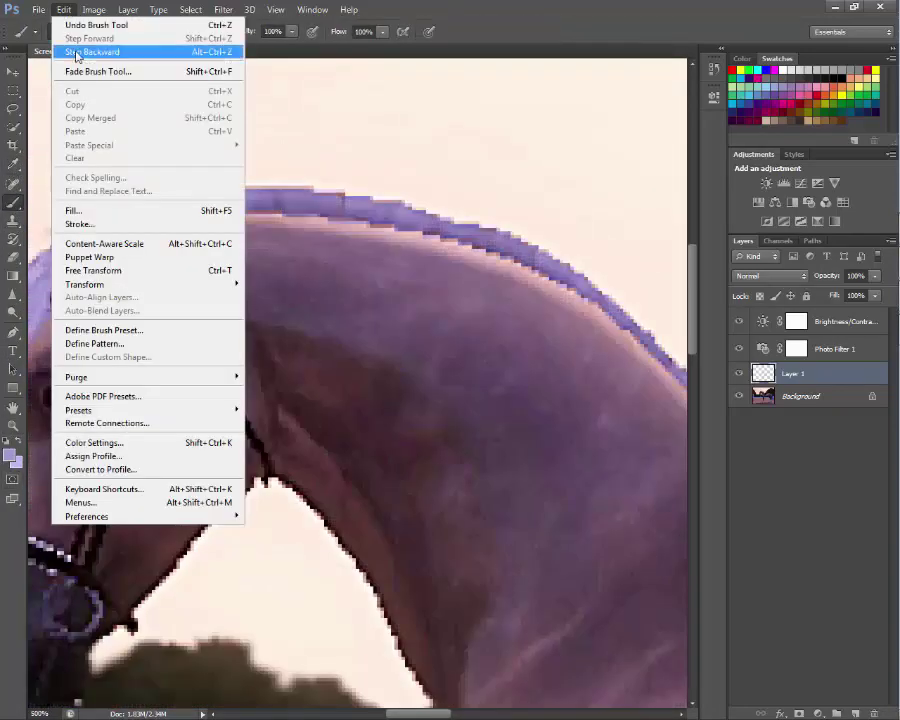
left_click(60, 49)
left_click(291, 31)
Try painting pale mane strands hanging down the upper neck, and discard the painted layer.
mouse_move(213, 234)
left_mouse_down()
mouse_move(247, 262)
mouse_move(238, 285)
mouse_move(210, 226)
mouse_move(187, 229)
mouse_move(193, 297)
mouse_move(219, 295)
mouse_move(271, 217)
mouse_move(281, 272)
mouse_move(309, 256)
mouse_move(311, 209)
left_mouse_up()
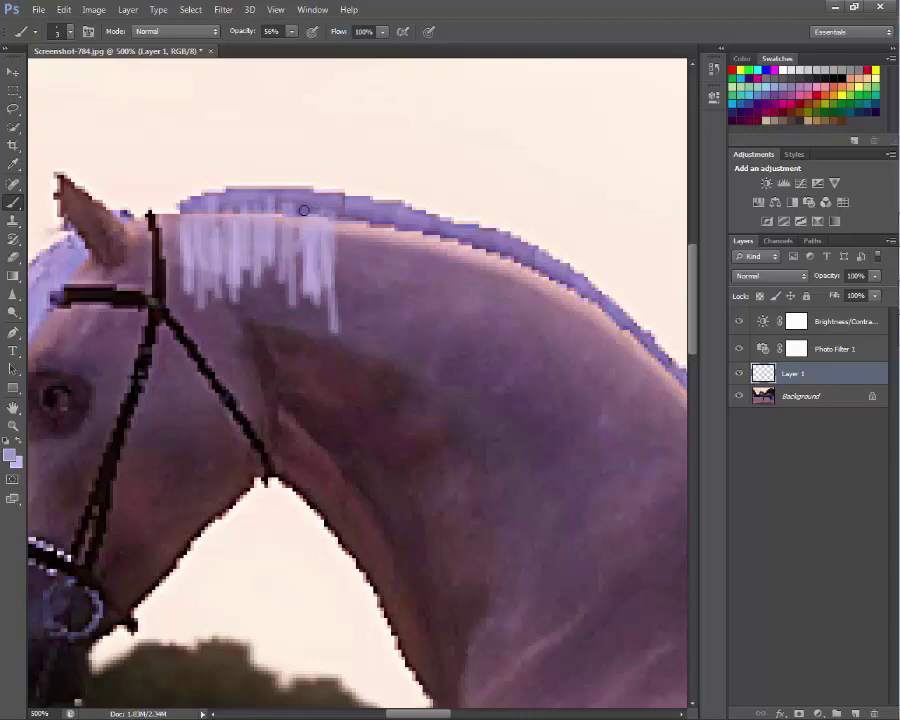
key("z")
key("ctrl+0")
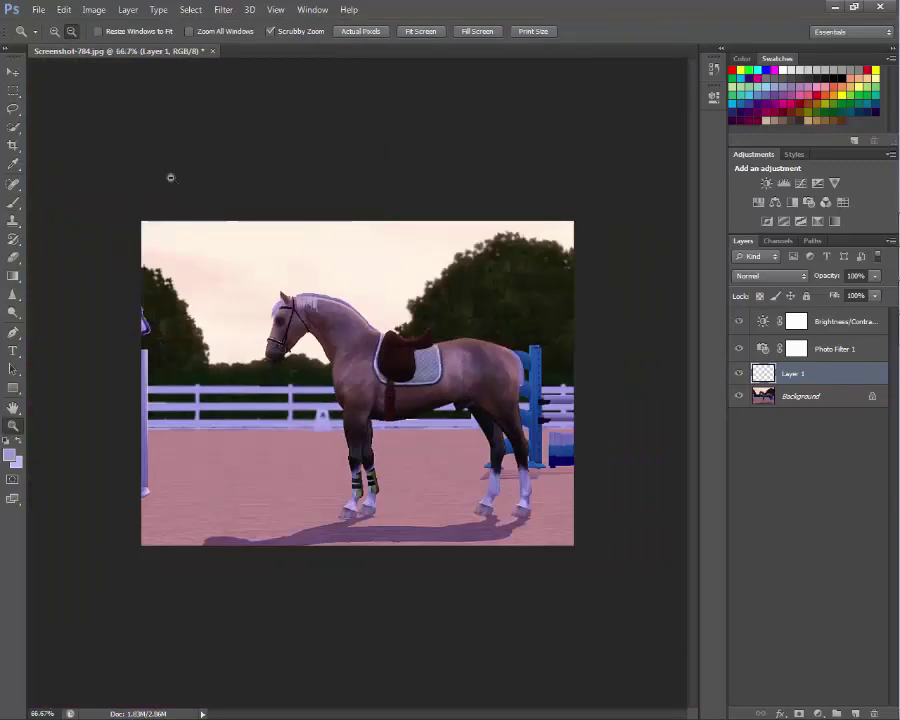
left_click(874, 713)
key("Escape")
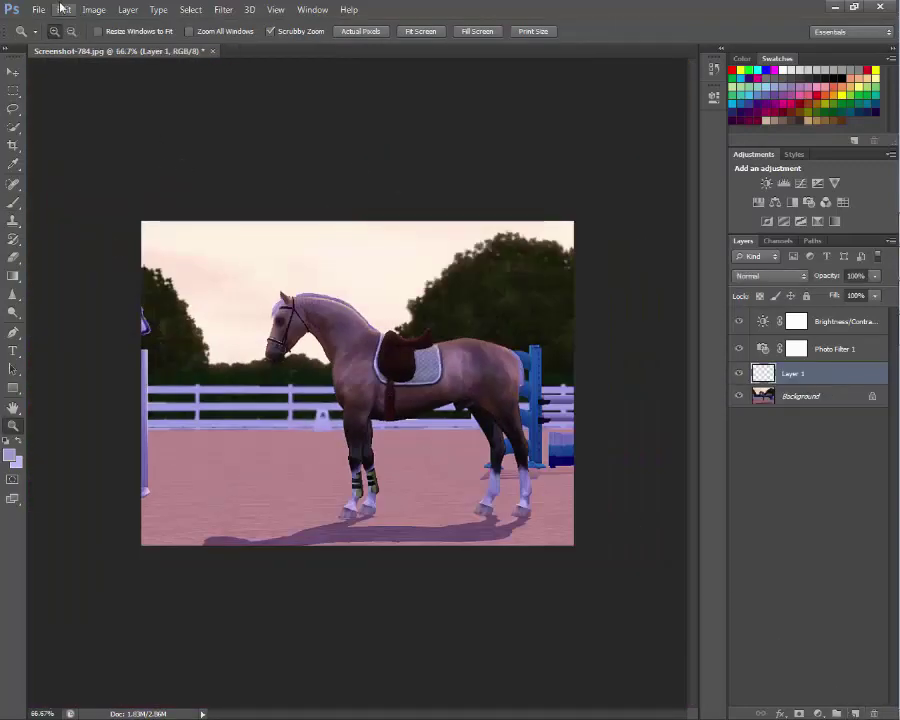
Paint long pale lavender tail strands from the tail stub down behind the hindquarters toward the hock.
left_click_drag(530, 598, 530, 598)
left_click(530, 598)
key("b")
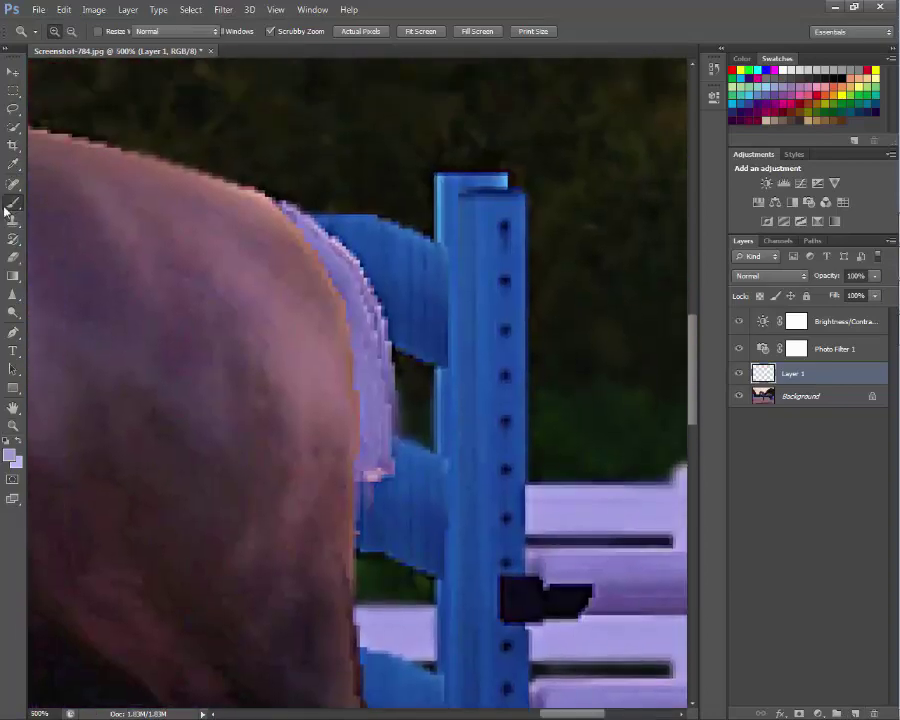
mouse_move(385, 212)
left_mouse_down()
mouse_move(380, 605)
mouse_move(367, 484)
mouse_move(396, 331)
left_mouse_up()
scroll(367, 484, "down", 2)
scroll(396, 331, "down", 2)
scroll(373, 408, "down", 2)
mouse_move(382, 400)
left_mouse_down()
mouse_move(373, 251)
mouse_move(394, 240)
mouse_move(410, 257)
mouse_move(393, 423)
mouse_move(371, 260)
mouse_move(380, 218)
mouse_move(374, 396)
left_mouse_up()
scroll(388, 245, "up", 3)
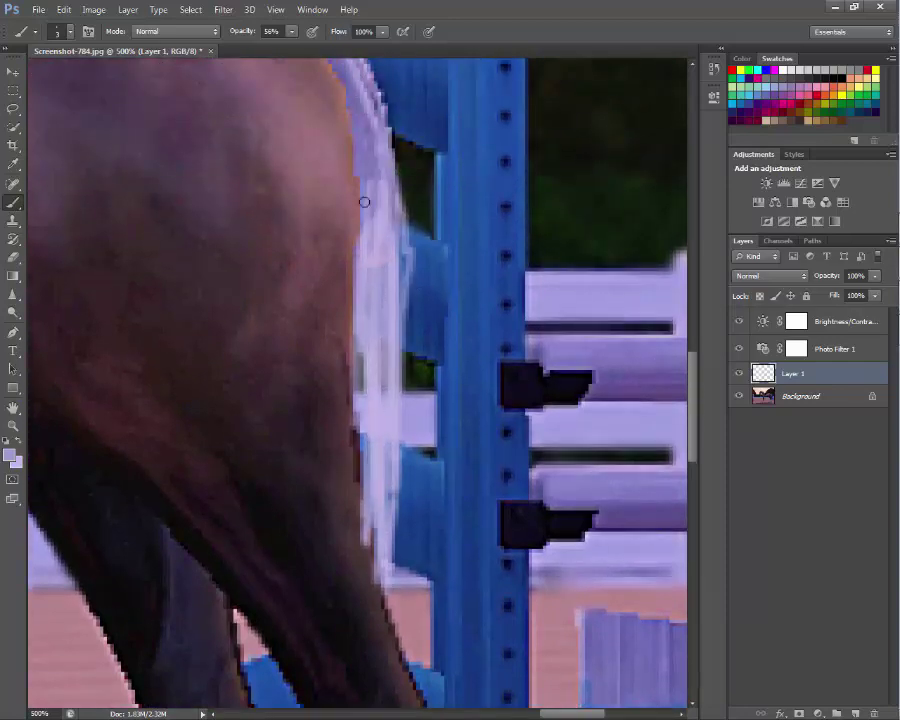
scroll(357, 288, "down", 2)
scroll(357, 288, "up", 3)
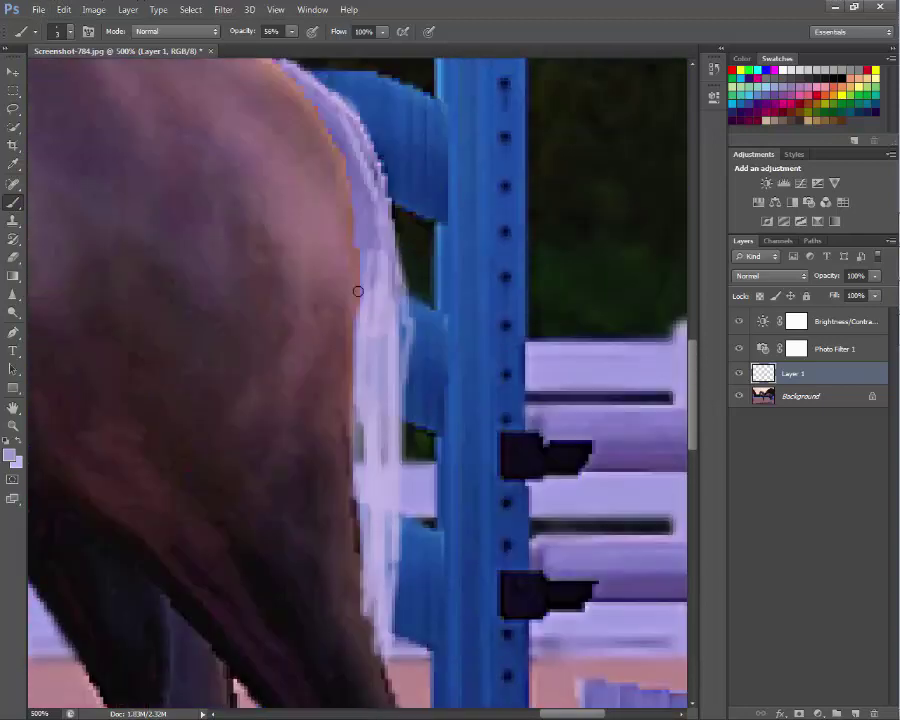
Step back the last tail stroke and thicken the tail with more strands from its base downward.
left_click(63, 9)
left_click(110, 50)
mouse_move(322, 160)
left_mouse_down()
mouse_move(290, 130)
mouse_move(305, 148)
mouse_move(320, 140)
mouse_move(376, 193)
mouse_move(413, 469)
mouse_move(420, 280)
mouse_move(425, 402)
mouse_move(384, 482)
mouse_move(405, 525)
left_mouse_up()
scroll(311, 195, "up", 1)
left_click_drag(311, 195, 367, 315)
scroll(367, 315, "down", 4)
scroll(374, 466, "down", 3)
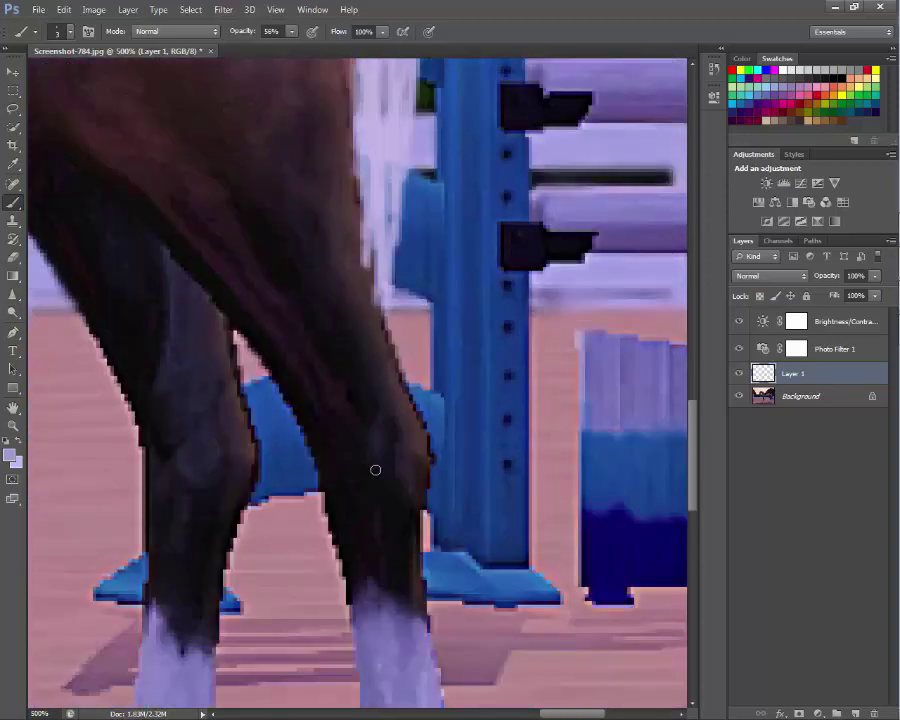
scroll(374, 466, "up", 2)
key("z")
scroll(159, 170, "down", 4)
scroll(159, 170, "down", 3)
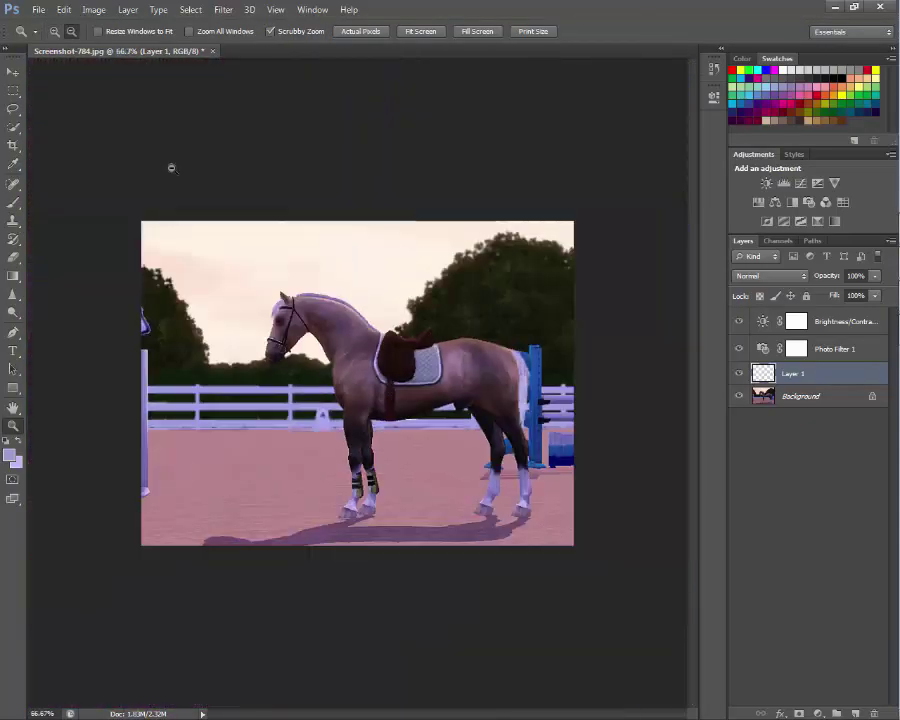
Paint the lower end of the tail showing between the hind legs, tapering above the white leg marking.
left_click(54, 32)
scroll(132, 377, "up", 4)
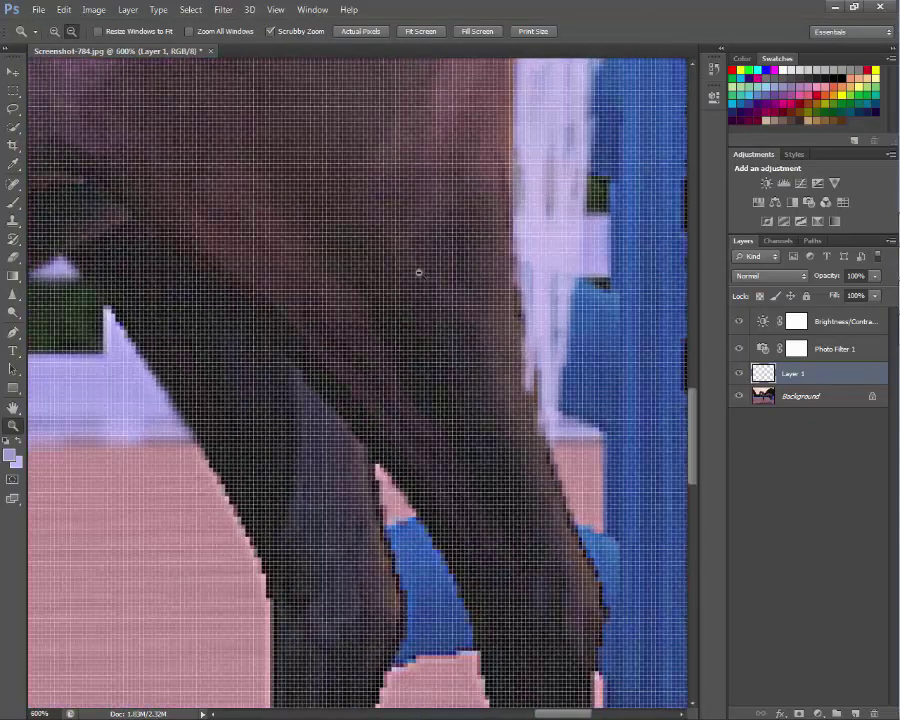
scroll(418, 267, "down", 1)
key("b")
scroll(456, 545, "down", 2)
mouse_move(442, 480)
left_mouse_down()
mouse_move(457, 587)
mouse_move(462, 469)
mouse_move(456, 502)
mouse_move(483, 533)
mouse_move(471, 501)
mouse_move(457, 534)
left_mouse_up()
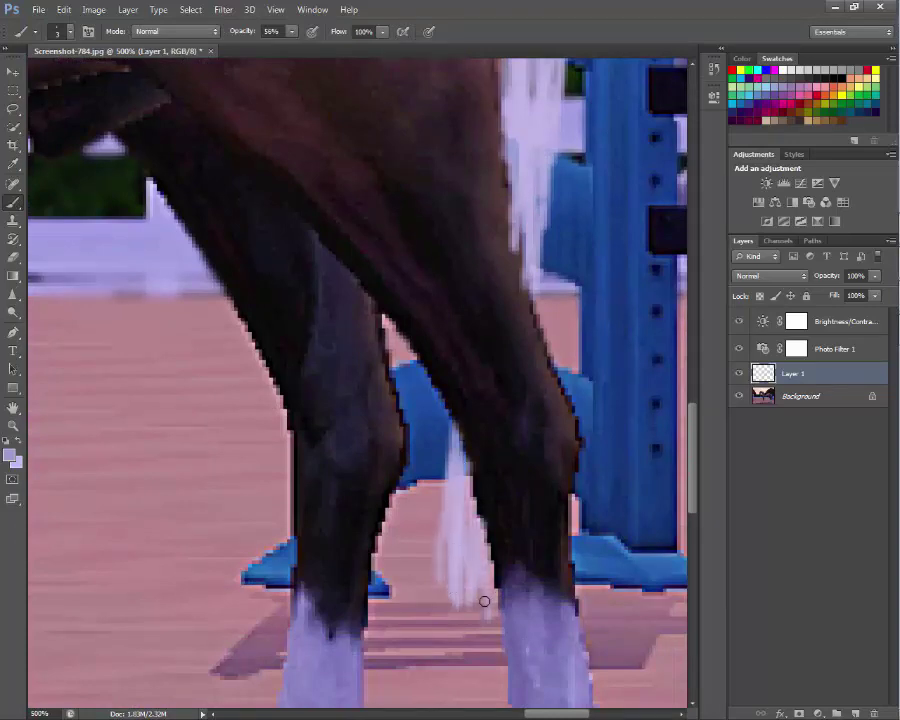
Extend the tail strands behind the hock and fill out the tail's top and outer edge over the jump stand.
scroll(520, 480, "up", 1)
mouse_move(556, 350)
left_mouse_down()
mouse_move(540, 346)
mouse_move(548, 316)
left_mouse_up()
scroll(514, 234, "up", 3)
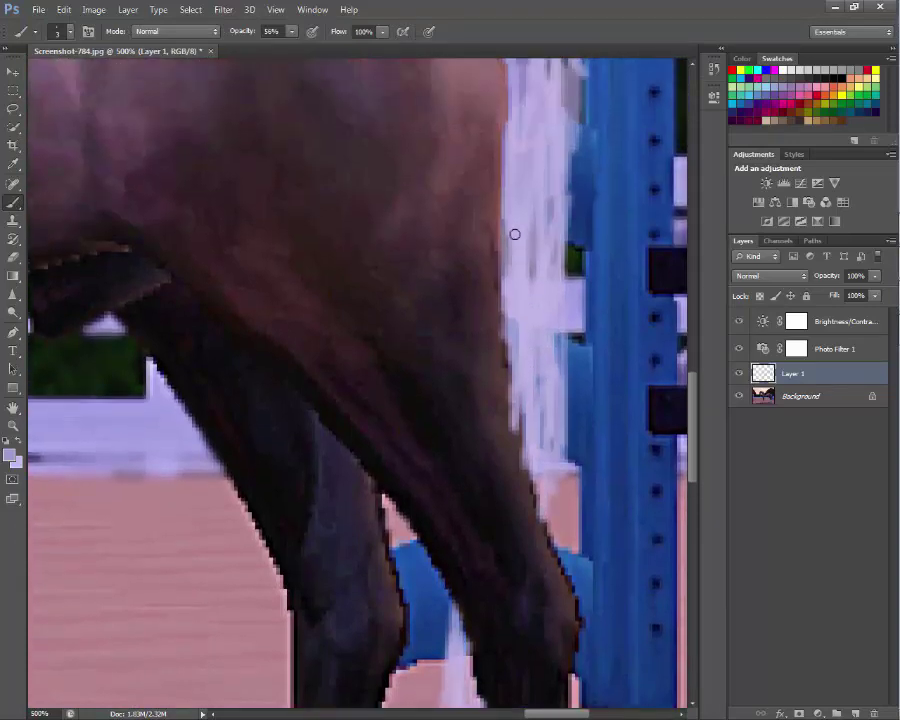
scroll(514, 234, "up", 3)
mouse_move(405, 148)
left_mouse_down()
mouse_move(517, 207)
mouse_move(561, 263)
mouse_move(599, 410)
mouse_move(585, 352)
mouse_move(585, 642)
mouse_move(576, 482)
mouse_move(554, 440)
left_mouse_up()
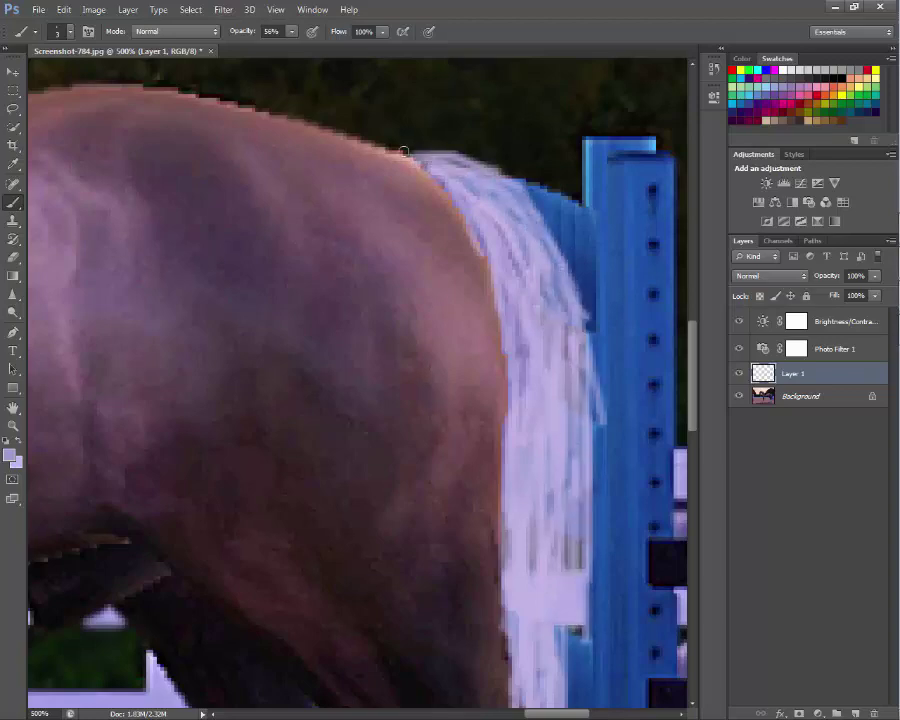
scroll(516, 593, "down", 3)
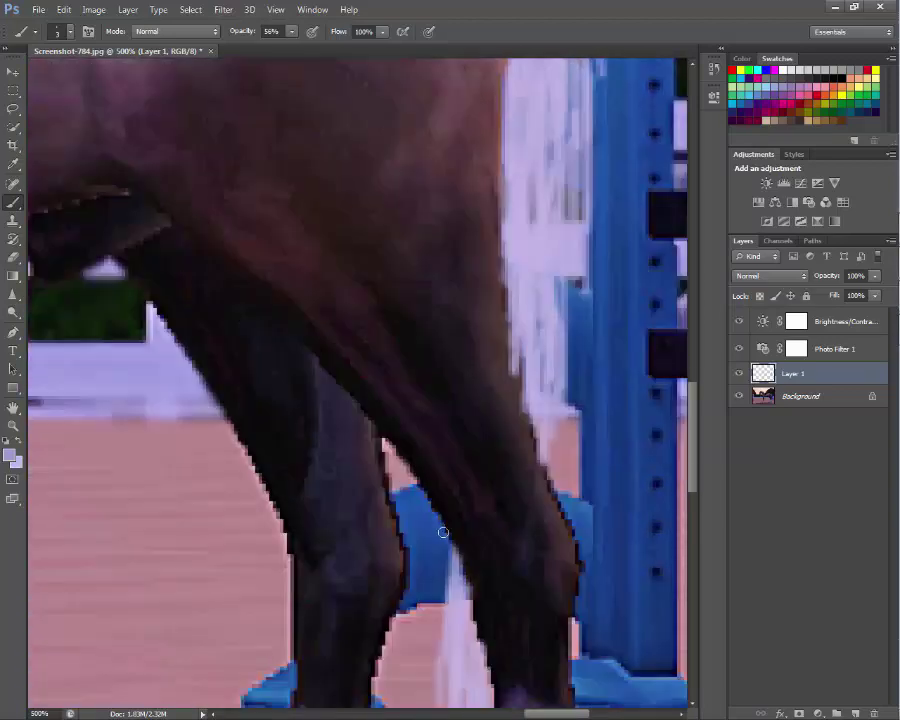
scroll(543, 352, "down", 3)
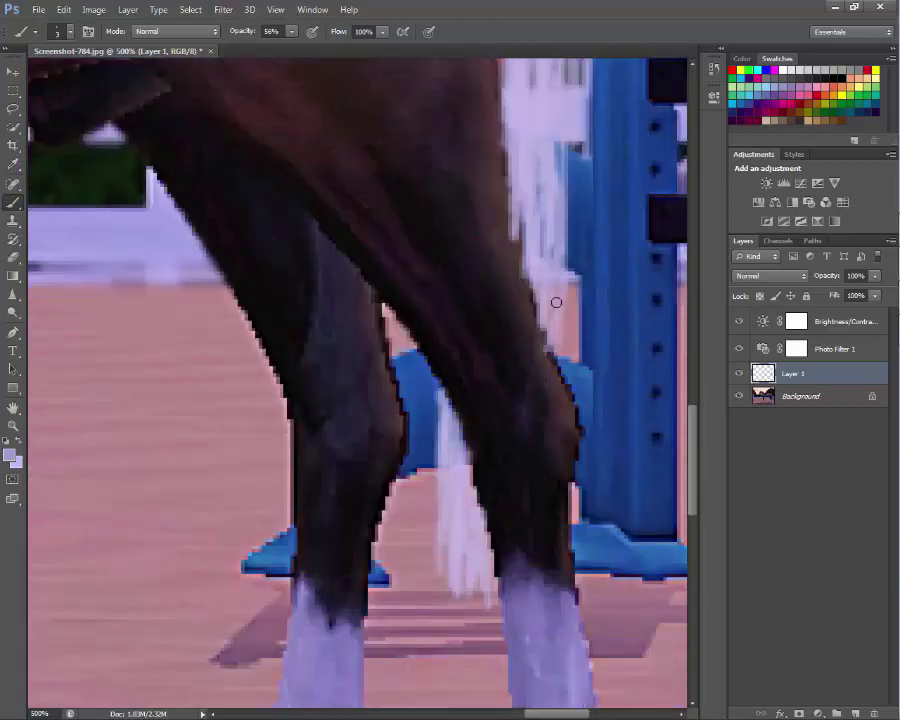
left_click(13, 425)
left_click(337, 286, "alt")
left_click(337, 286, "alt")
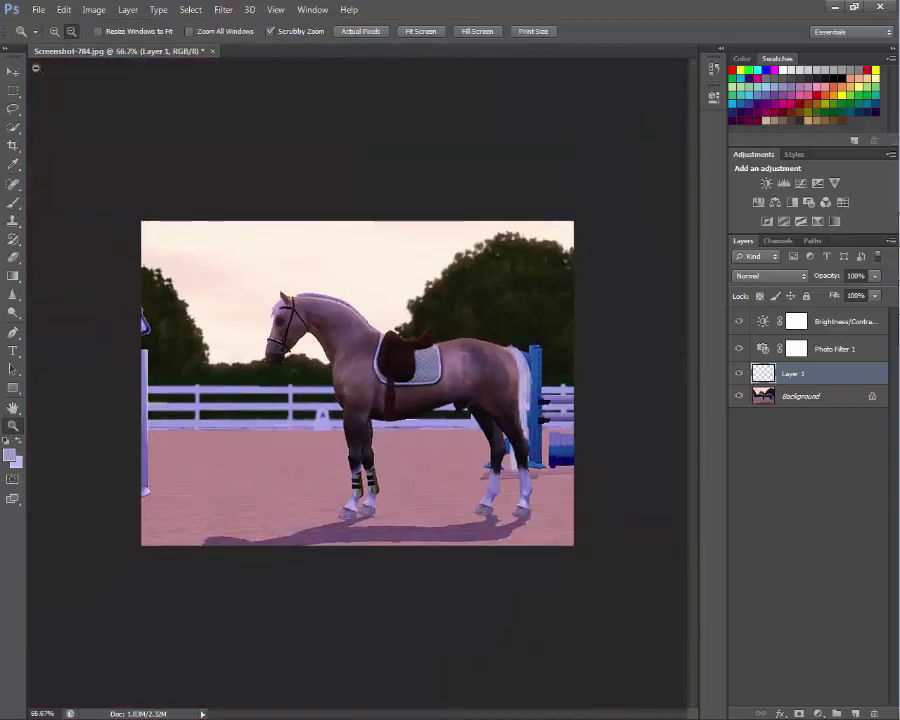
Add a new layer above Layer 1 and set the brush to the lighter lavender at 37% opacity.
left_click(447, 389)
left_click(447, 389)
left_click(625, 398)
scroll(476, 600, "right", 5)
left_click(837, 713)
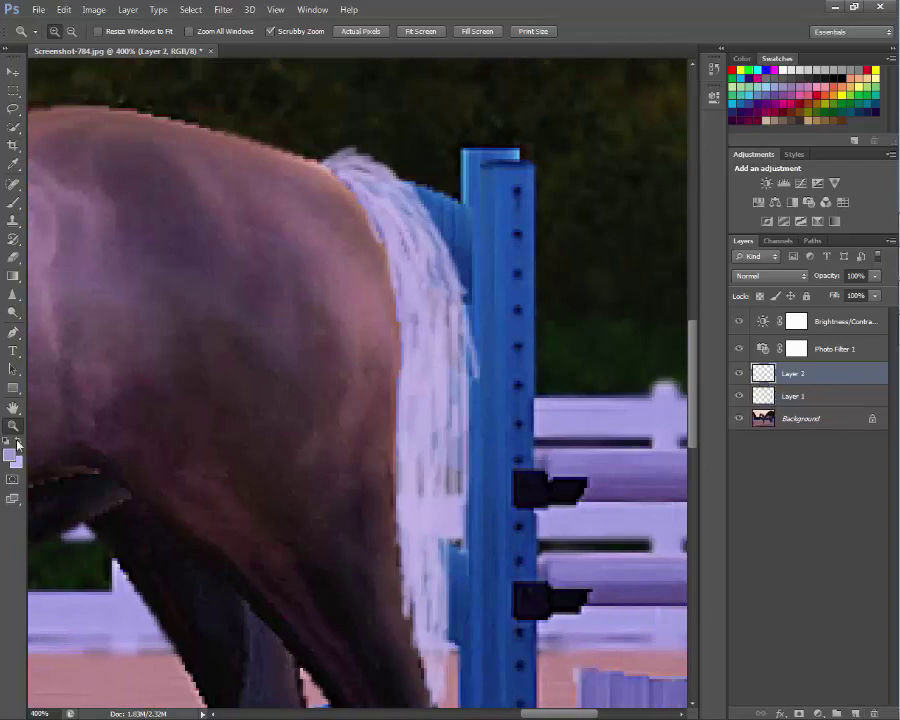
left_click(13, 202)
key("3")
key("7")
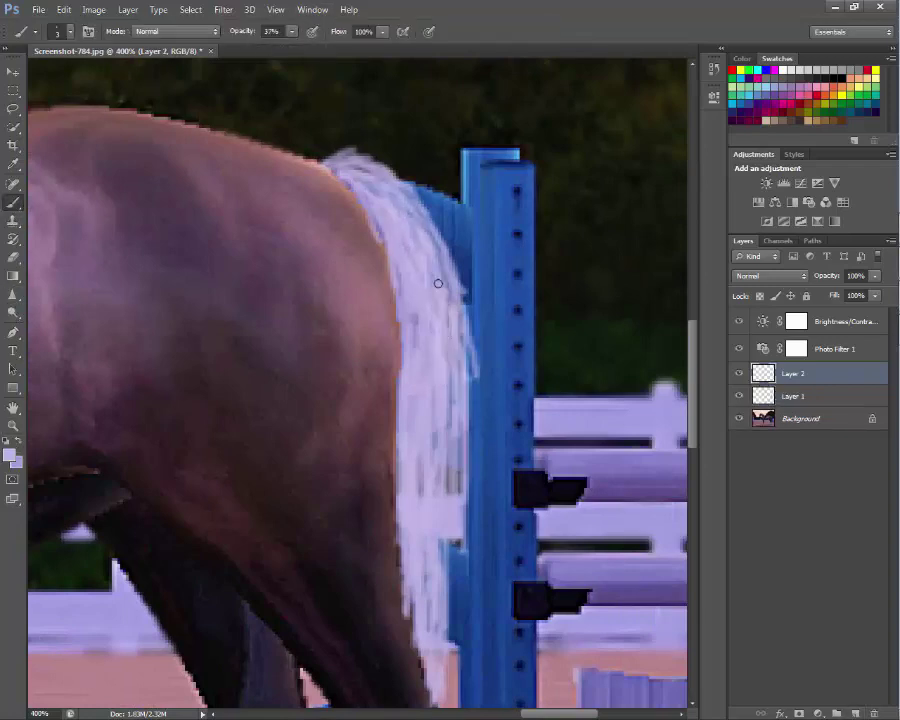
Paint lighter highlight strands over the whole tail, from its base to the tip between the hind legs.
mouse_move(420, 518)
left_mouse_down()
mouse_move(454, 518)
mouse_move(455, 441)
left_mouse_up()
left_click_drag(444, 535, 422, 546)
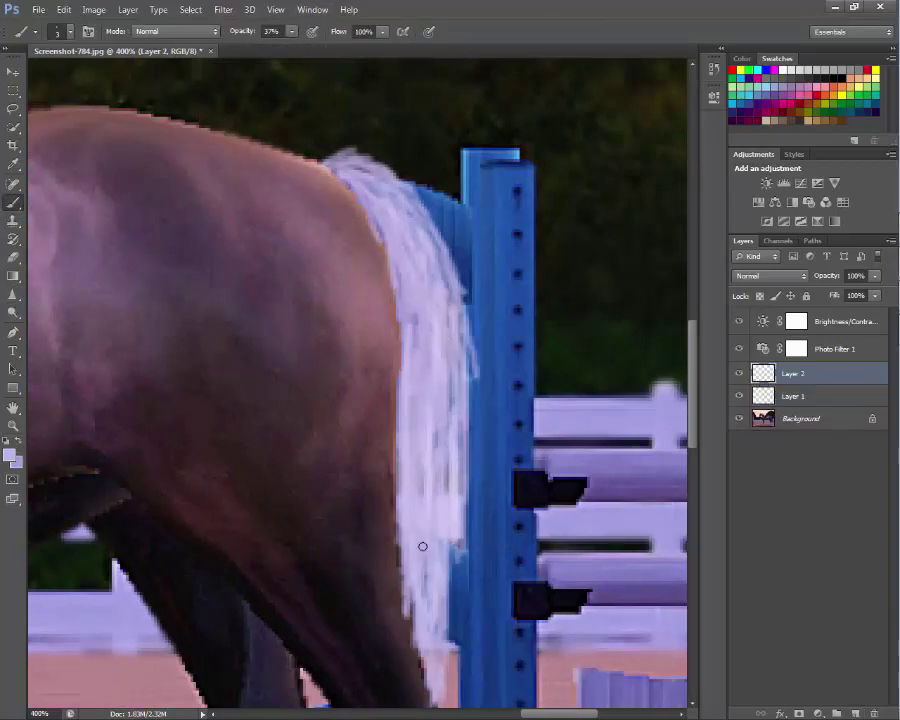
left_click_drag(408, 350, 390, 242)
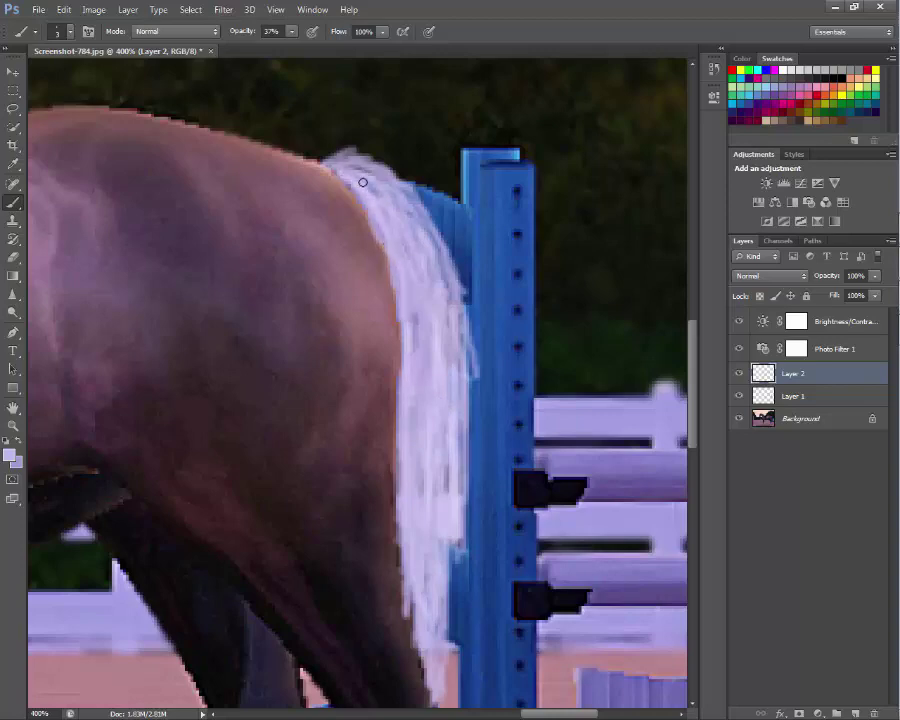
scroll(440, 460, "down", 3)
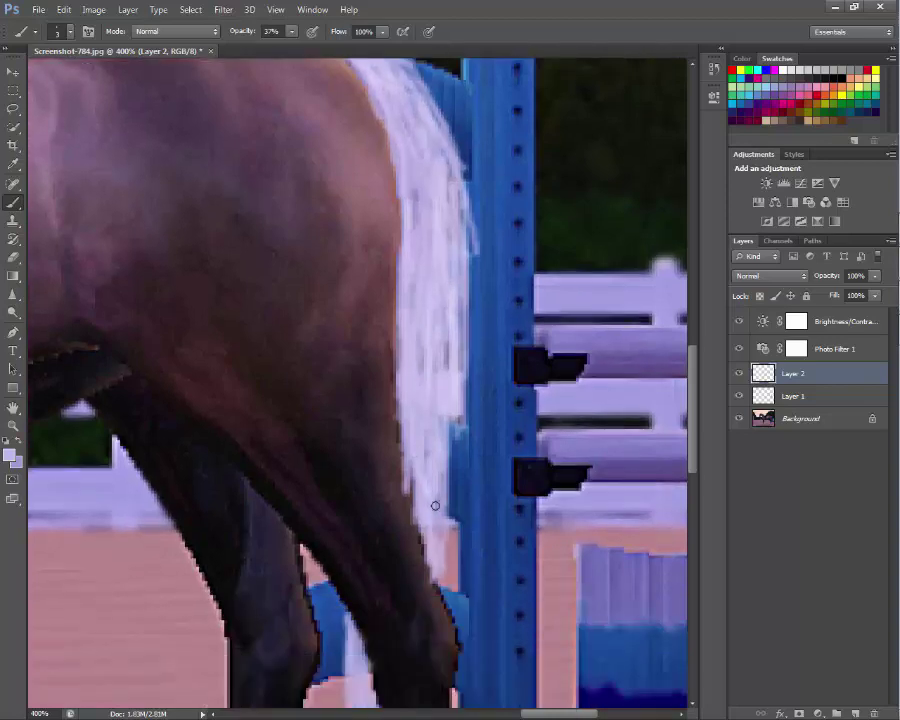
scroll(402, 416, "down", 3)
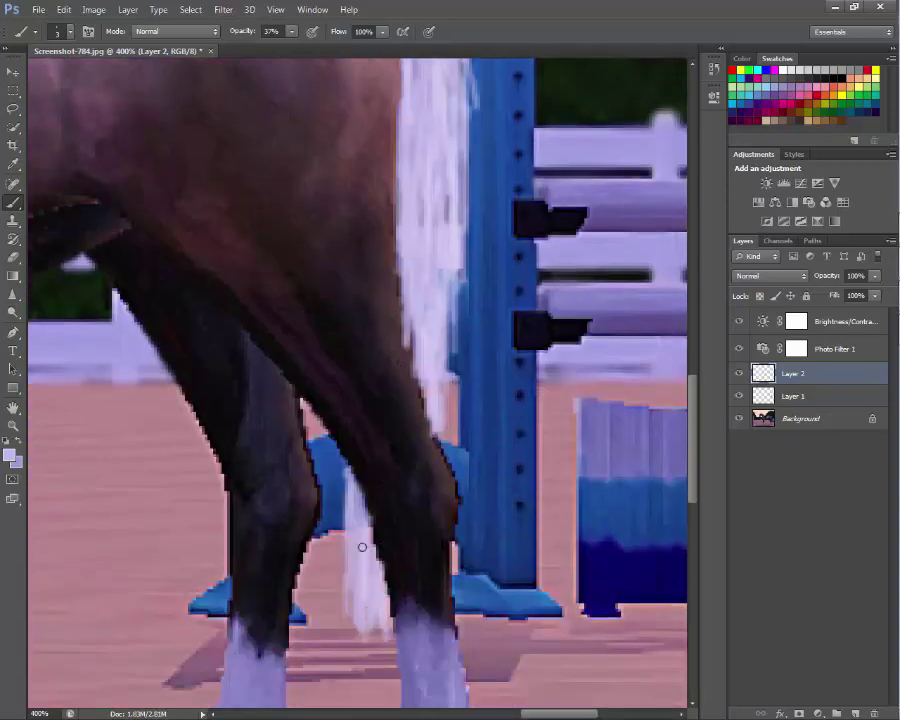
scroll(447, 416, "up", 6)
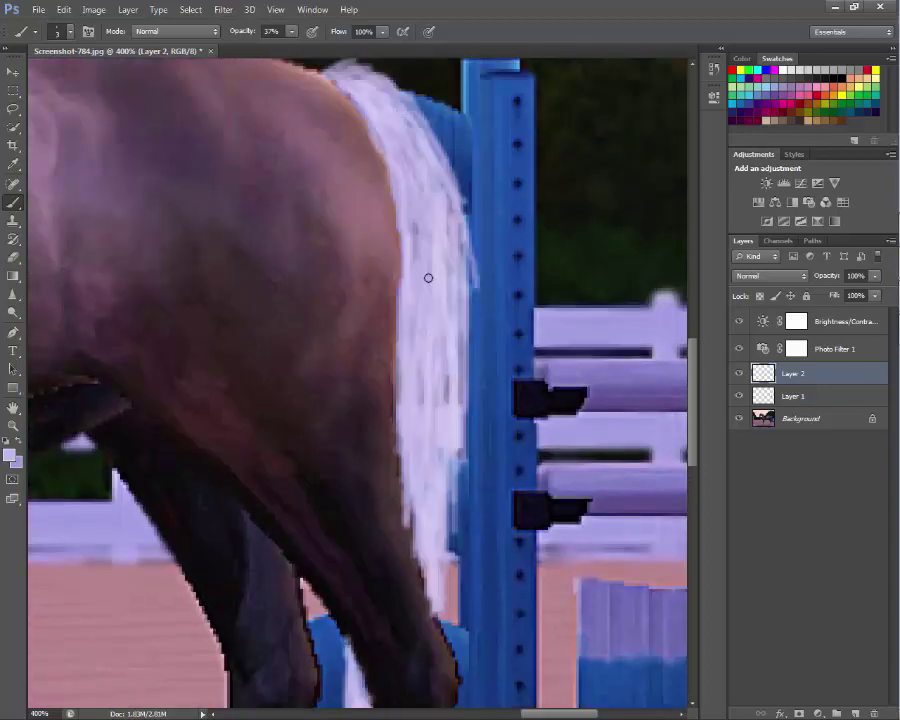
key("z")
left_click_drag(415, 343, 137, 289)
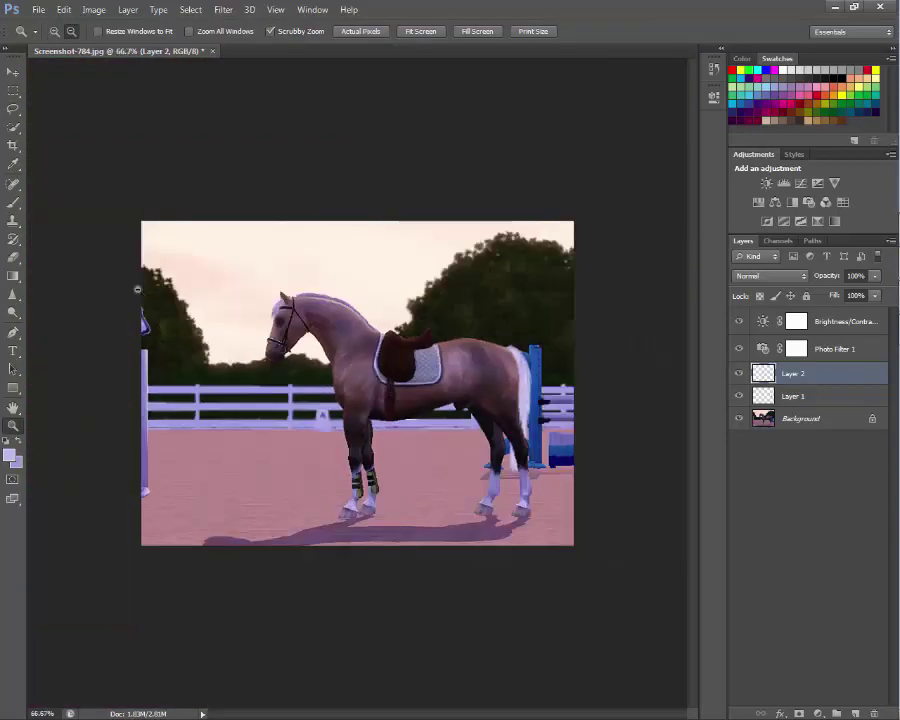
Add a new layer above Layer 2 and sample the mane's lavender as the brush color.
left_click_drag(310, 330, 380, 330)
scroll(310, 330, "up", 1)
key("ctrl+shift+alt+n")
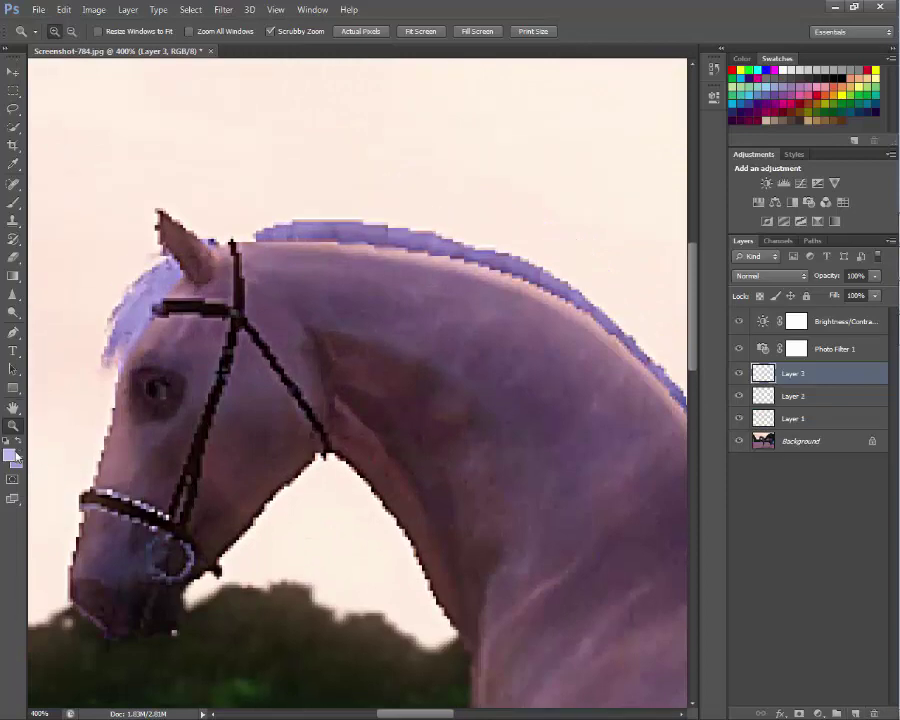
left_click(13, 163)
left_click(261, 238)
scroll(263, 270, "up", 1)
key("b")
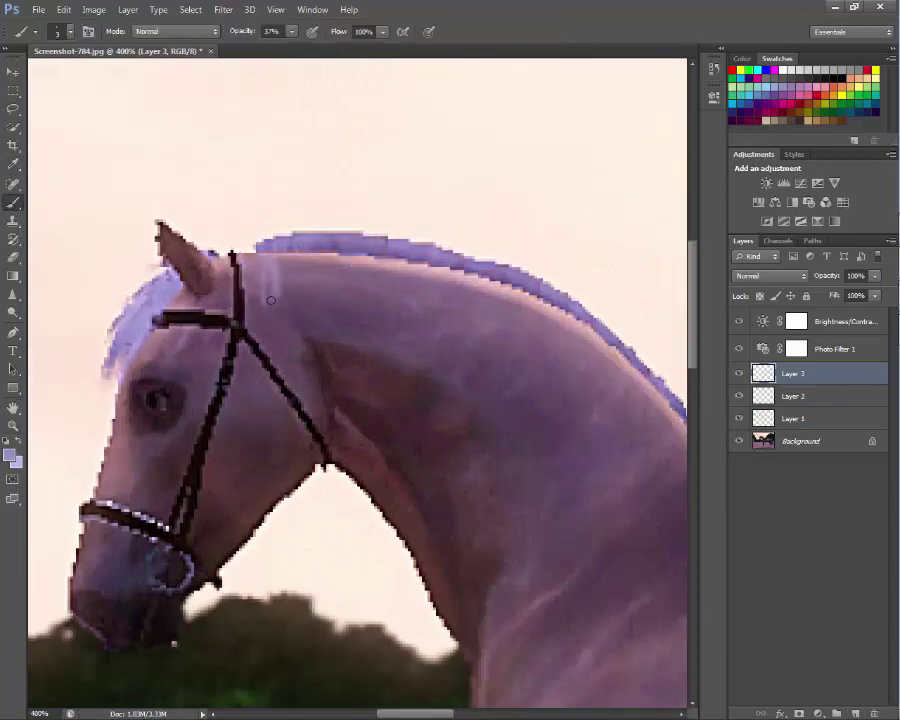
Try painting soft mane strands down the upper neck behind the bridle, and delete that layer.
mouse_move(270, 300)
left_mouse_down()
mouse_move(309, 263)
mouse_move(334, 258)
left_mouse_up()
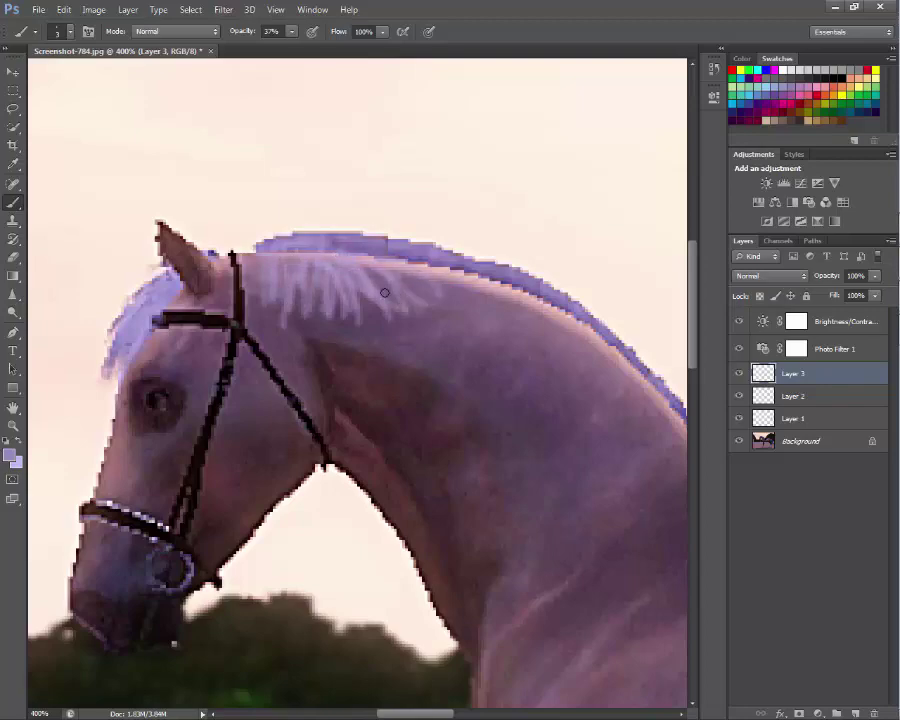
key("z")
left_click(170, 192, "alt")
key("Delete")
key("Escape")
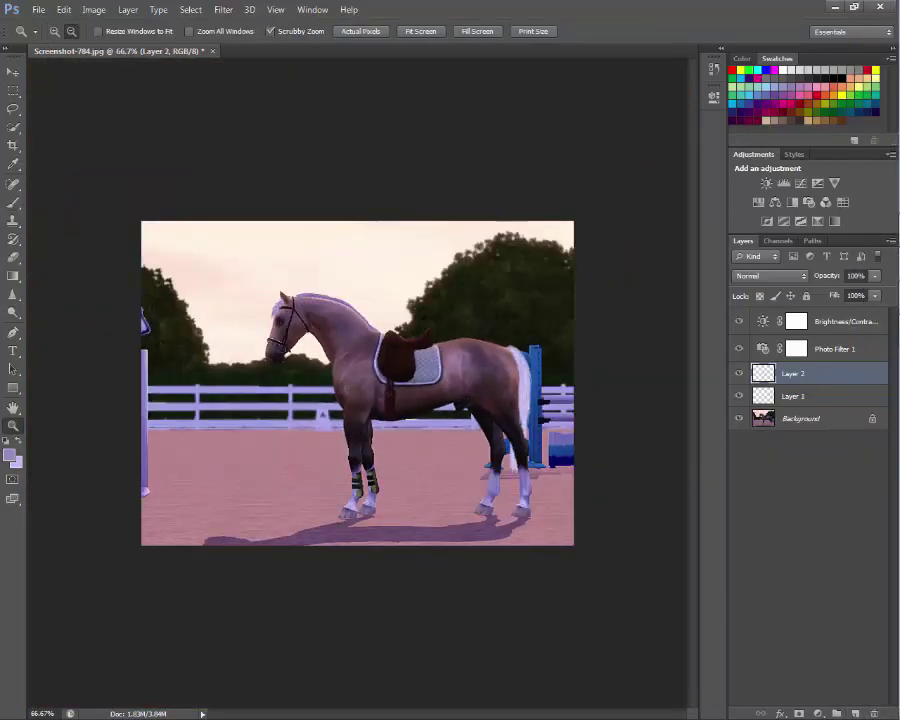
Add another new layer above Layer 2 and choose the Brush tool for painting the mane.
key("ctrl+minus")
key("ctrl+plus")
key("ctrl+plus")
key("ctrl+plus")
key("ctrl+plus")
key("ctrl+plus")
left_click(240, 219)
scroll(240, 219, "up", 3)
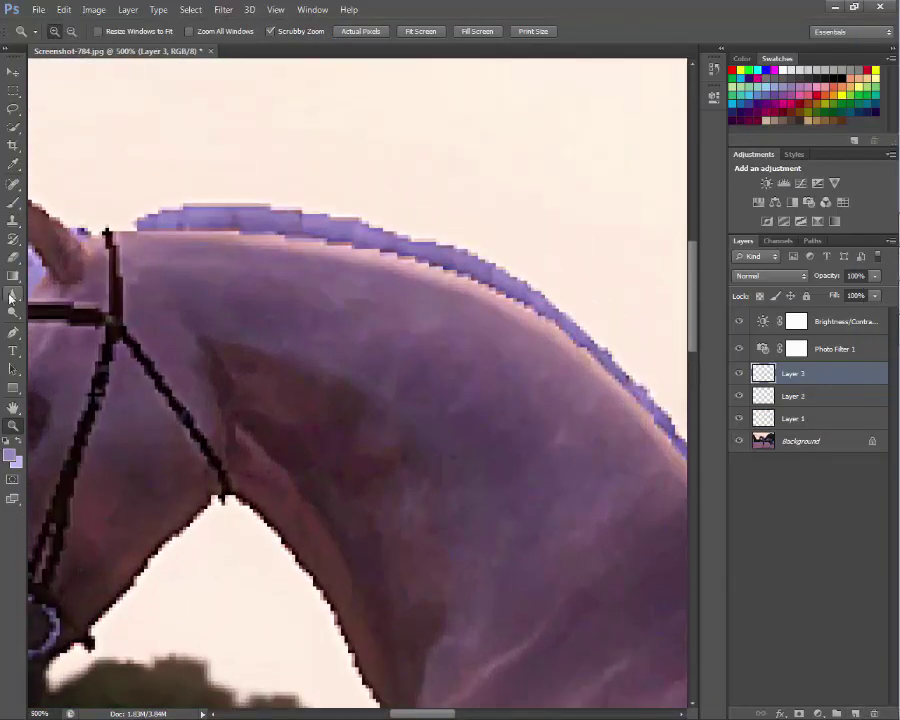
key("b")
Paint short wispy hairs rising from the mane's crest down to the saddle, stepping back the stray long strand.
mouse_move(319, 213)
left_mouse_down()
mouse_move(377, 215)
mouse_move(556, 295)
mouse_move(671, 394)
left_mouse_up()
mouse_move(304, 210)
left_mouse_down()
mouse_move(621, 297)
mouse_move(665, 466)
mouse_move(397, 468)
left_mouse_up()
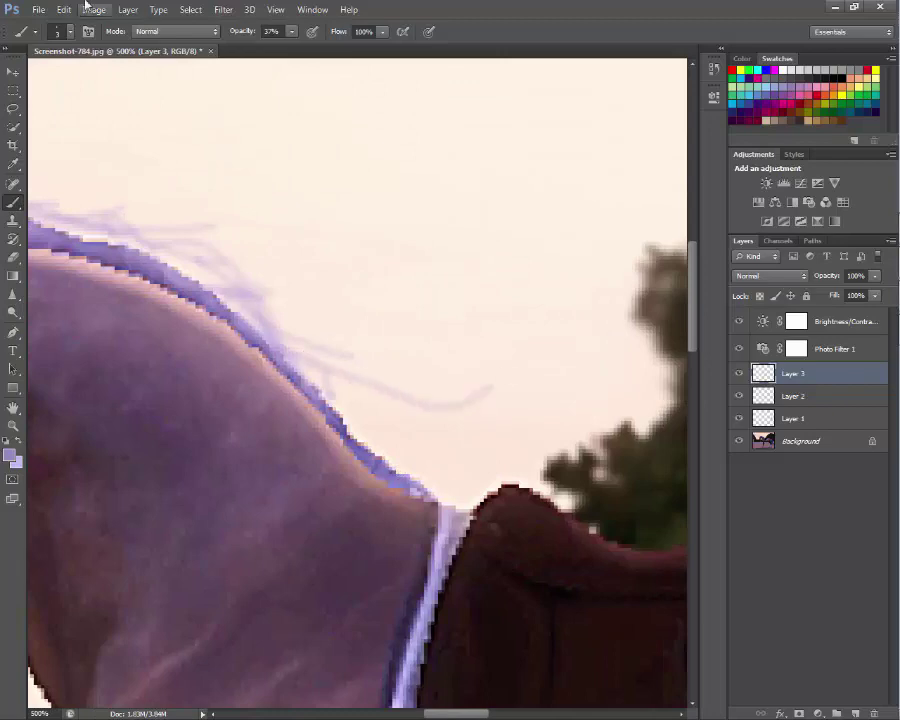
key("ctrl+alt+z")
mouse_move(358, 387)
left_mouse_down()
mouse_move(366, 421)
mouse_move(384, 413)
mouse_move(314, 378)
mouse_move(341, 437)
mouse_move(332, 425)
mouse_move(426, 462)
left_mouse_up()
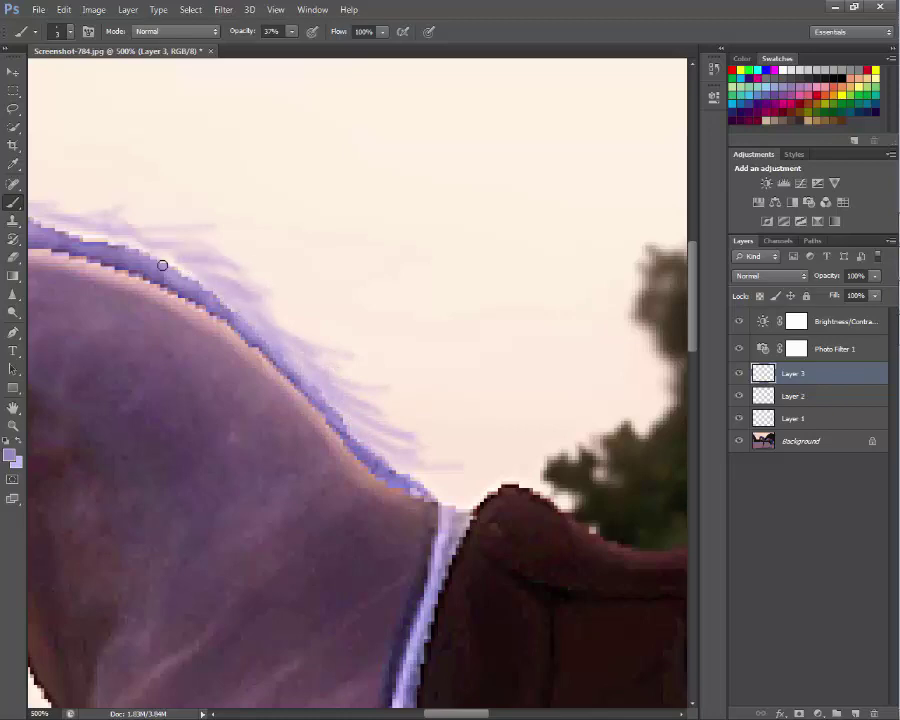
Brush lavender strands along the mane's crest behind the bridle, stepping back the last stroke.
scroll(105, 240, "up", 1)
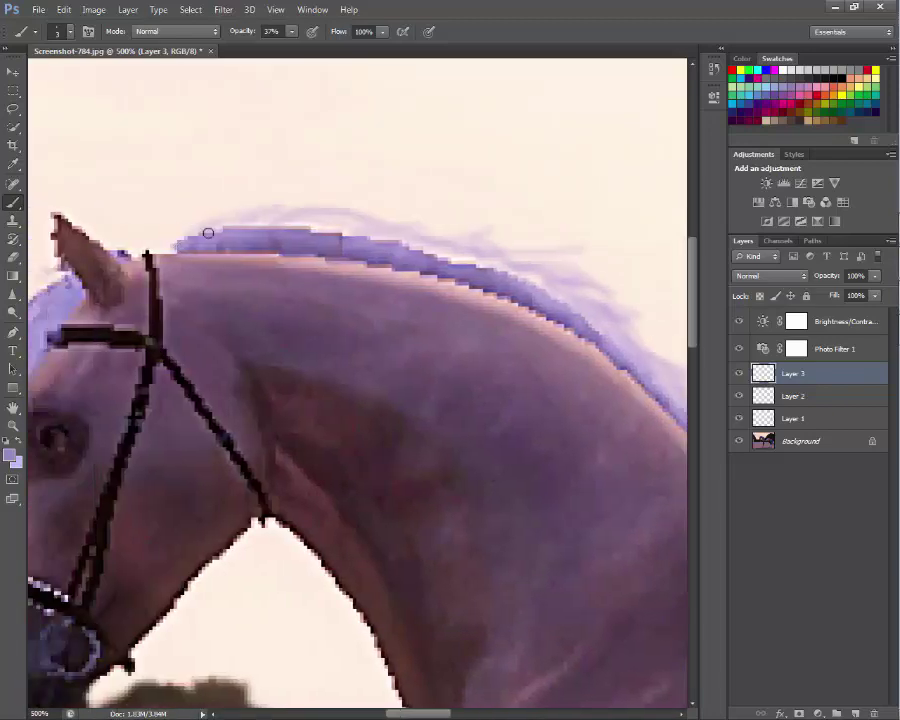
mouse_move(208, 233)
left_mouse_down()
mouse_move(440, 279)
mouse_move(380, 242)
mouse_move(547, 285)
left_mouse_up()
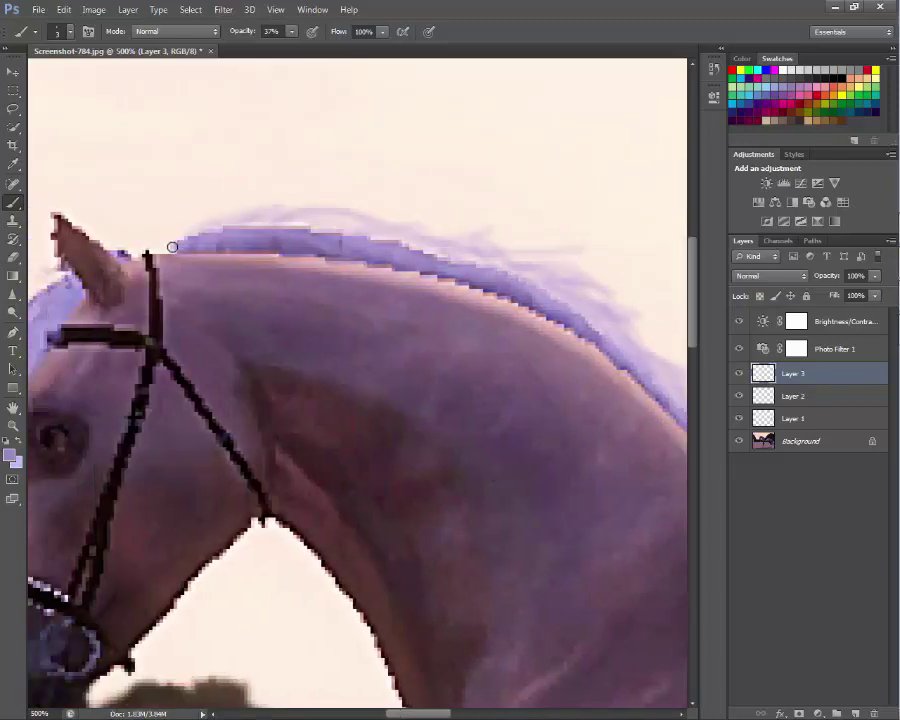
left_click(63, 9)
left_click(100, 52)
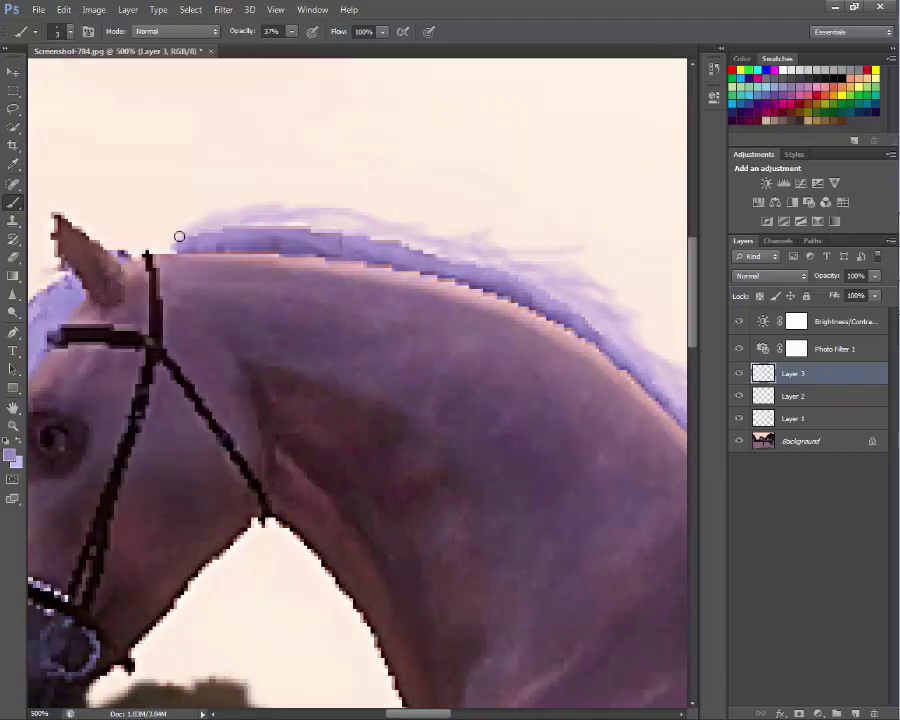
Paint lighter lavender highlight strands along the whole mane, from behind the bridle down the crest toward the saddle.
key("z")
mouse_move(237, 211)
left_mouse_down()
mouse_move(187, 197)
mouse_move(190, 177)
mouse_move(247, 200)
mouse_move(249, 153)
left_mouse_up()
key("b")
left_click_drag(178, 182, 344, 187)
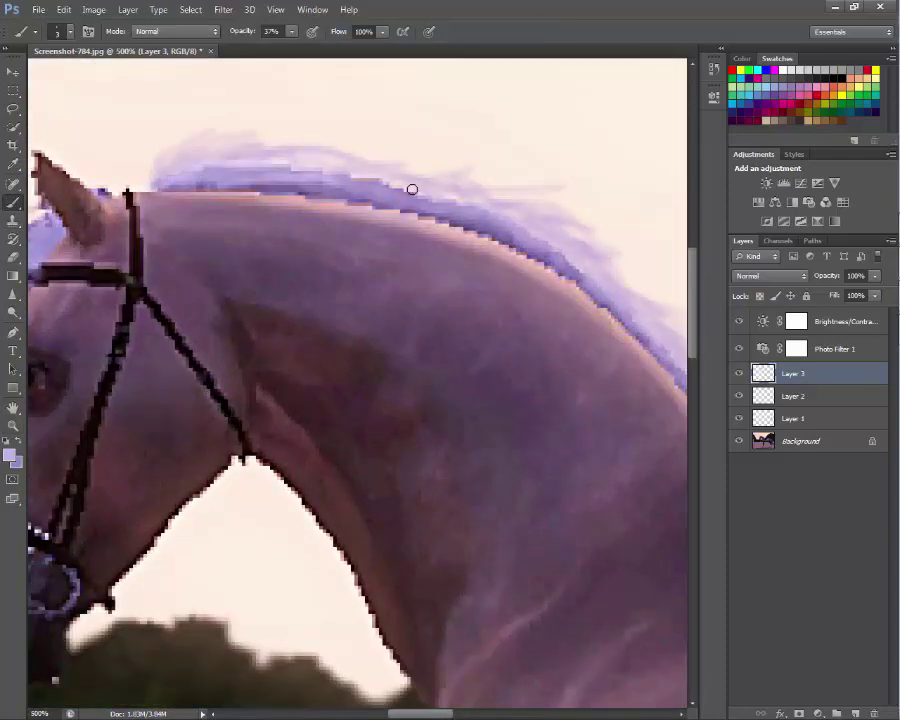
mouse_move(412, 189)
left_mouse_down()
mouse_move(563, 198)
mouse_move(578, 257)
left_mouse_up()
left_click_drag(415, 714, 447, 714)
mouse_move(424, 408)
left_mouse_down()
mouse_move(393, 402)
mouse_move(339, 366)
mouse_move(335, 345)
mouse_move(388, 396)
mouse_move(301, 305)
mouse_move(316, 318)
mouse_move(323, 341)
mouse_move(234, 256)
mouse_move(103, 197)
mouse_move(232, 249)
mouse_move(286, 300)
mouse_move(154, 227)
left_mouse_up()
scroll(258, 305, "left", 5)
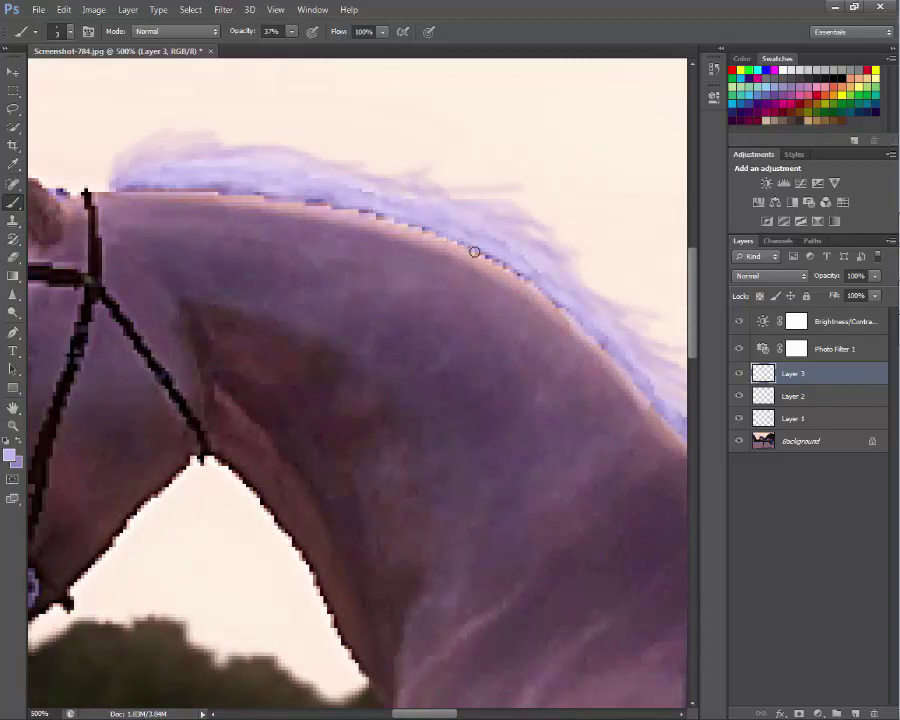
Paint darker lavender forelock strands from below the ear across the browband and down the horse's forehead.
key("z")
mouse_move(379, 218)
left_mouse_down()
mouse_move(96, 156)
mouse_move(45, 54)
left_mouse_up()
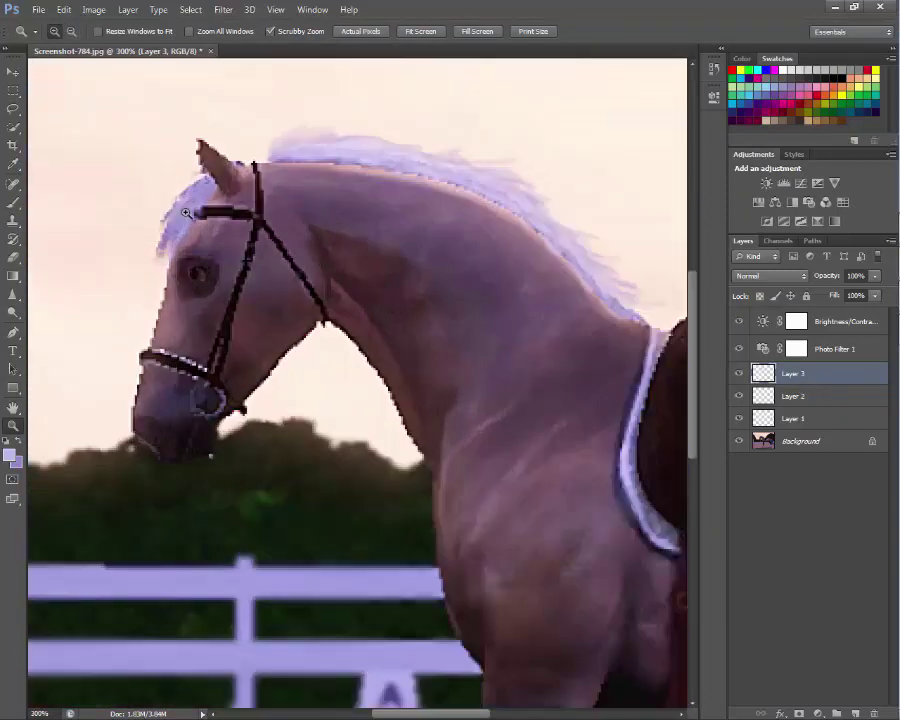
left_click_drag(186, 206, 34, 290)
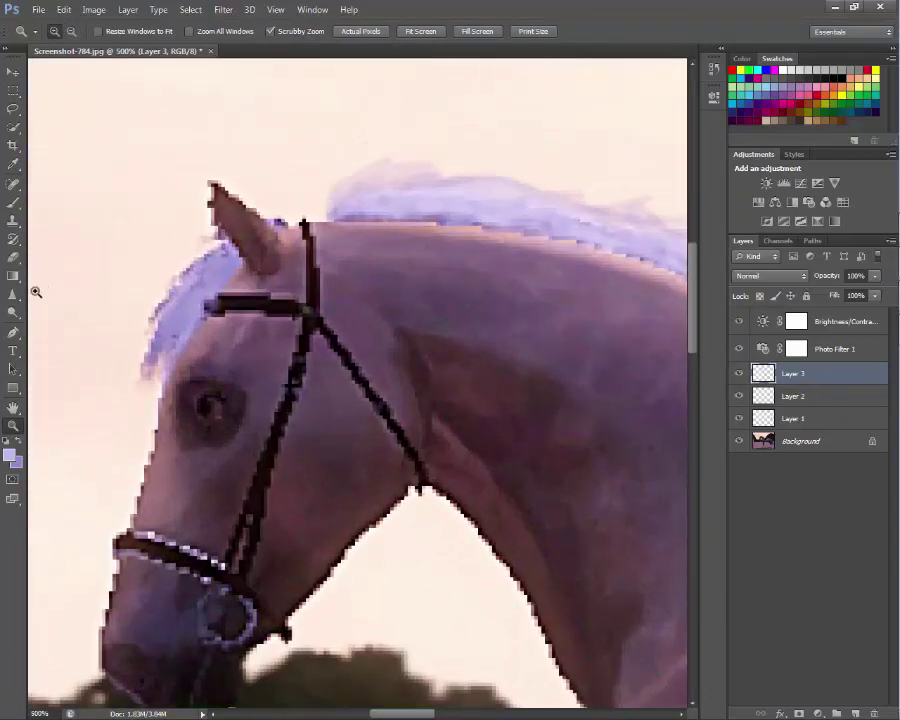
key("b")
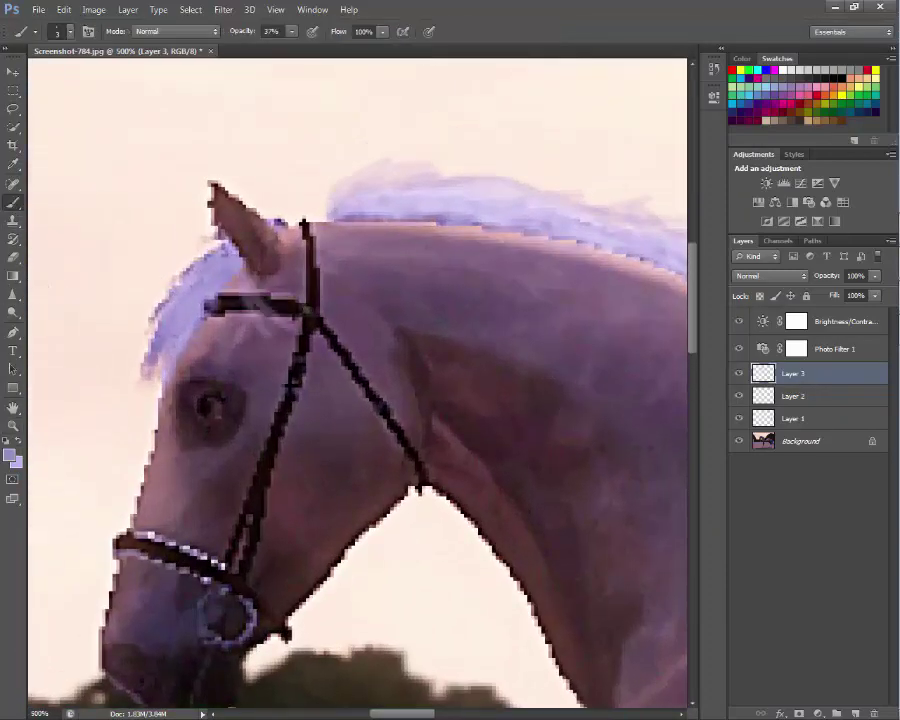
left_click_drag(325, 298, 247, 260)
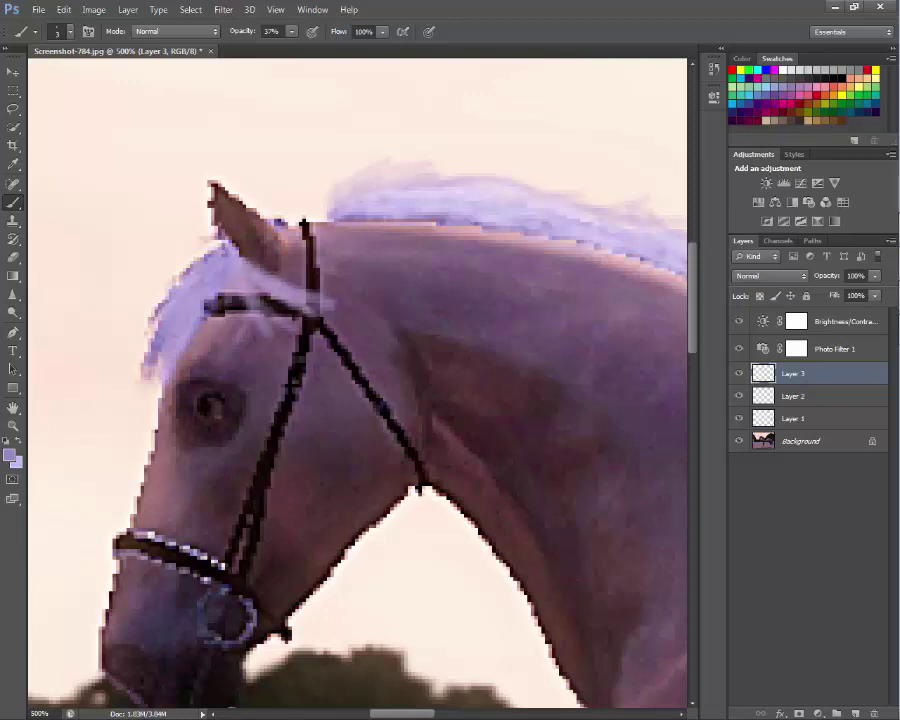
left_click_drag(245, 304, 203, 296)
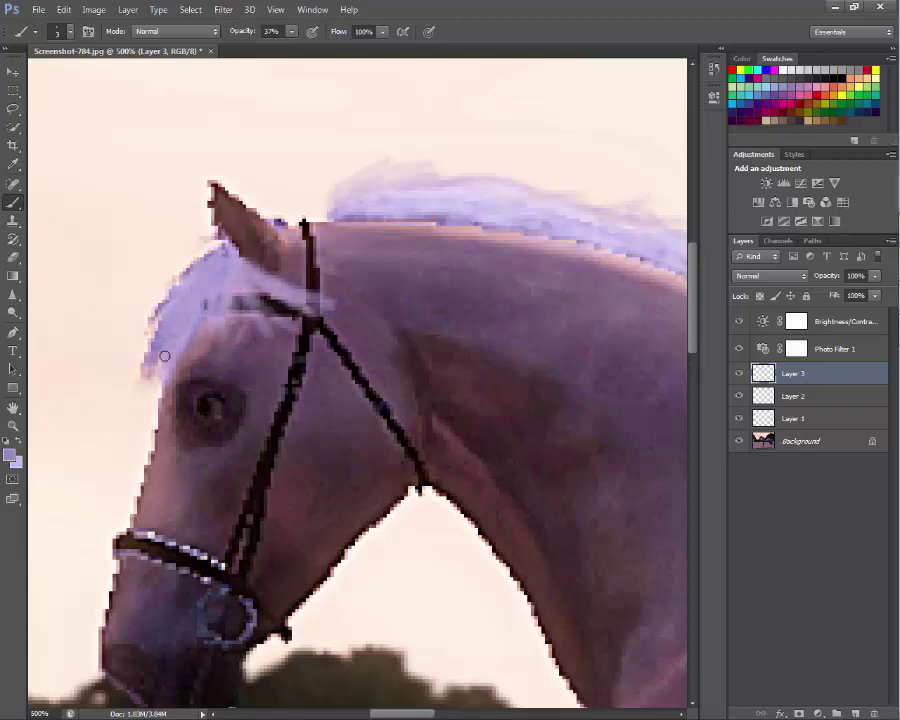
left_click_drag(169, 407, 202, 315)
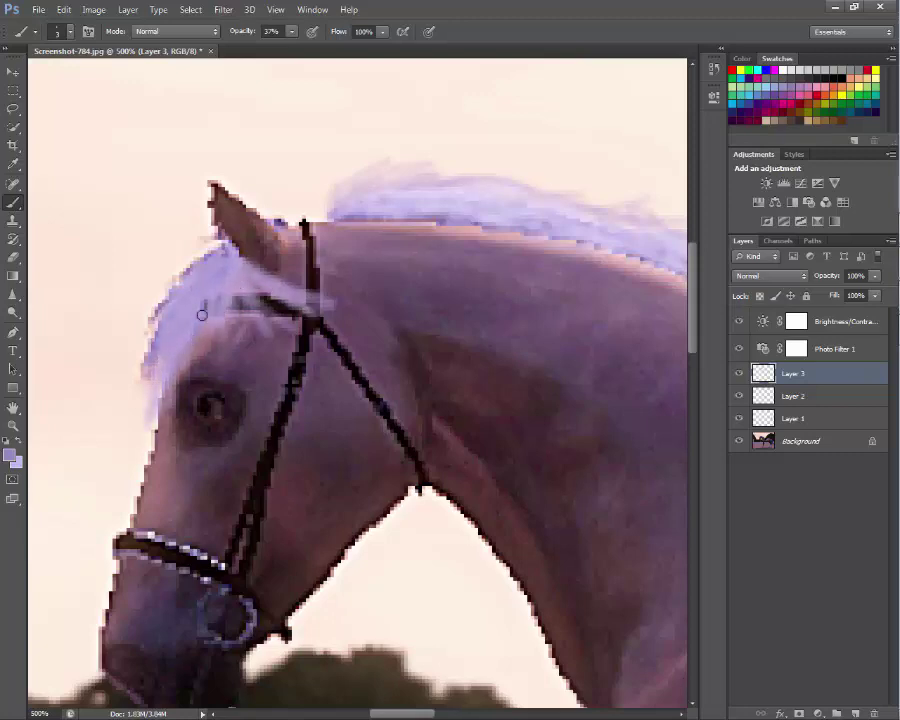
Add lighter lavender strands to the forelock where it crosses the browband.
left_click(14, 424)
scroll(155, 128, "down", 3)
scroll(197, 194, "up", 5)
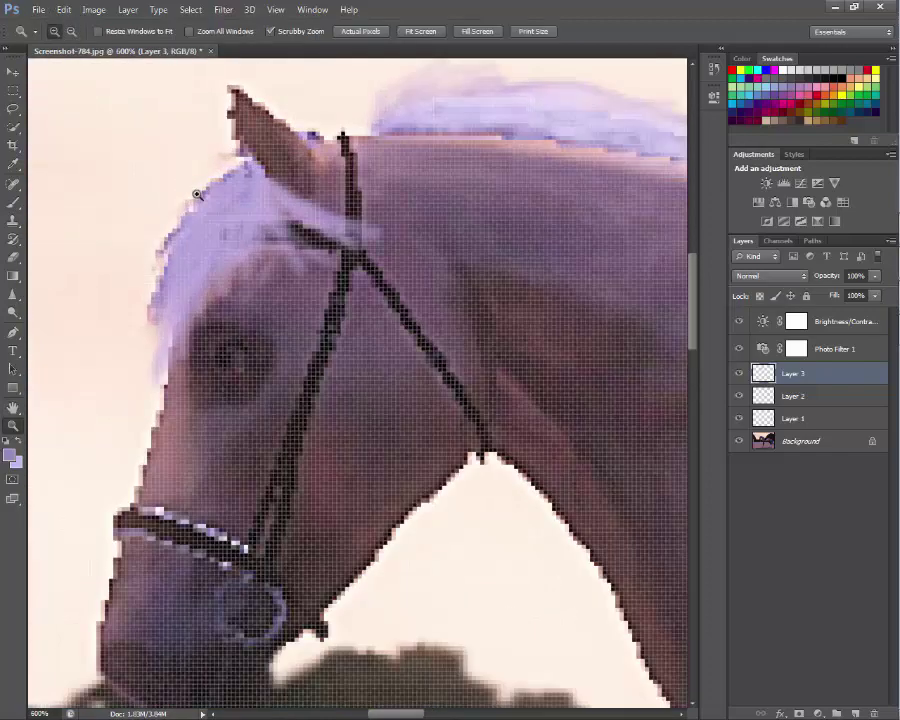
scroll(197, 194, "up", 1)
key("b")
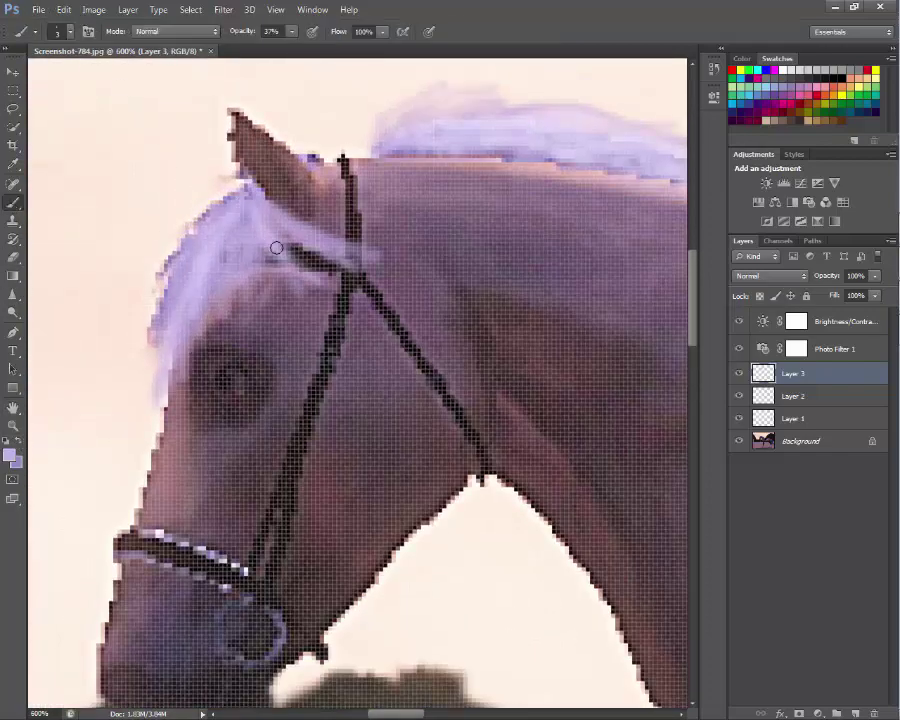
mouse_move(276, 247)
left_mouse_down()
mouse_move(205, 265)
mouse_move(190, 279)
mouse_move(267, 209)
mouse_move(362, 248)
mouse_move(246, 207)
mouse_move(213, 263)
left_mouse_up()
key("z")
scroll(124, 124, "down", 6)
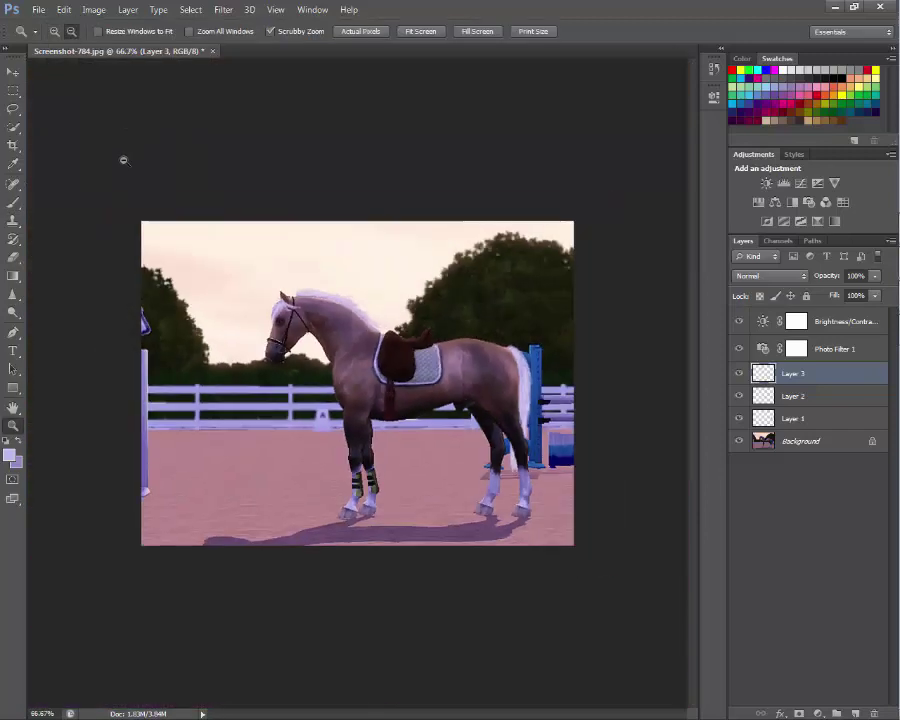
left_click(13, 293)
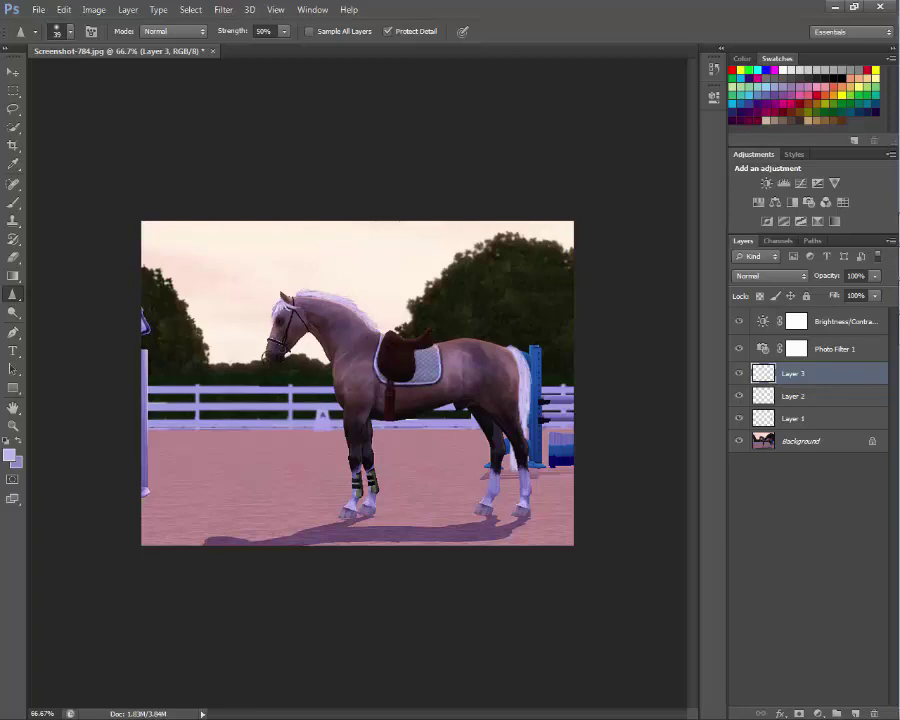
left_click(13, 312)
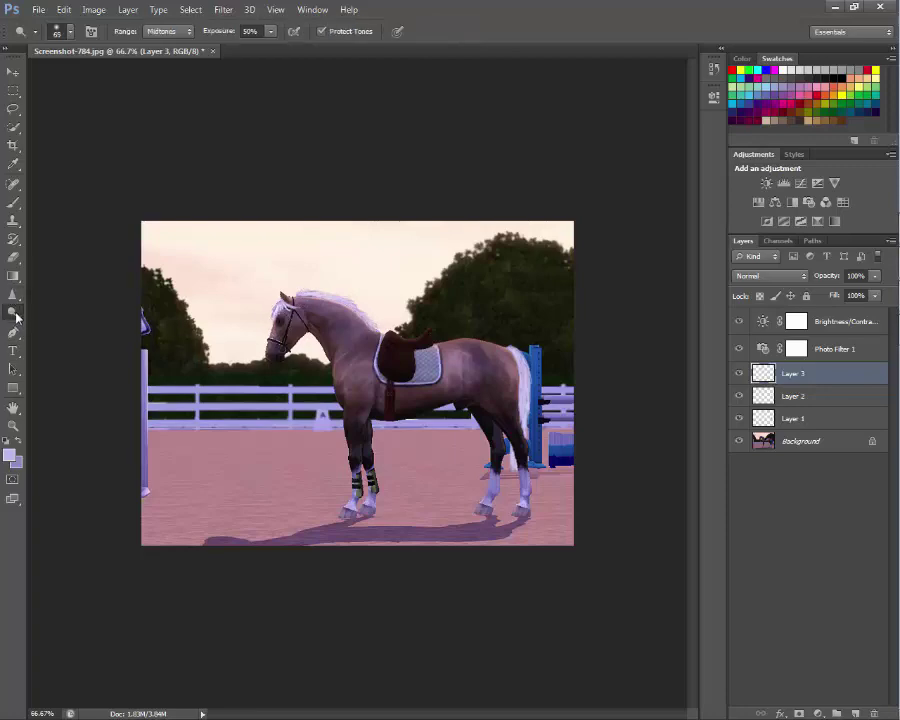
left_click(223, 9)
mouse_move(240, 203)
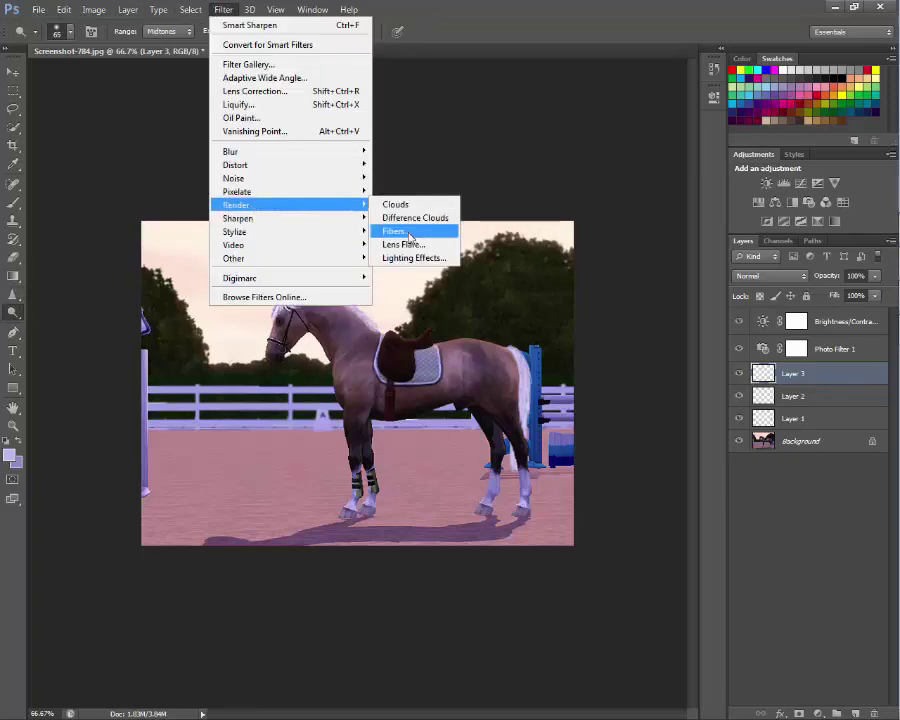
left_click(432, 246)
key("Escape")
Try a Lens Flare filter on the Background layer, and undo it.
left_click(816, 441)
left_click(223, 9)
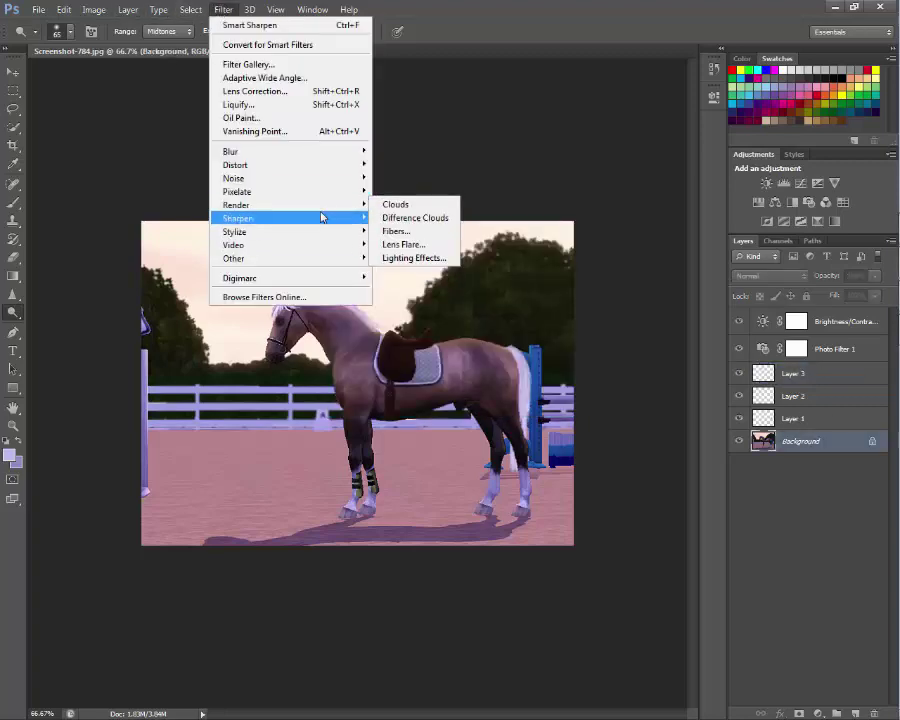
left_click(410, 243)
left_click_drag(410, 243, 356, 216)
key("Return")
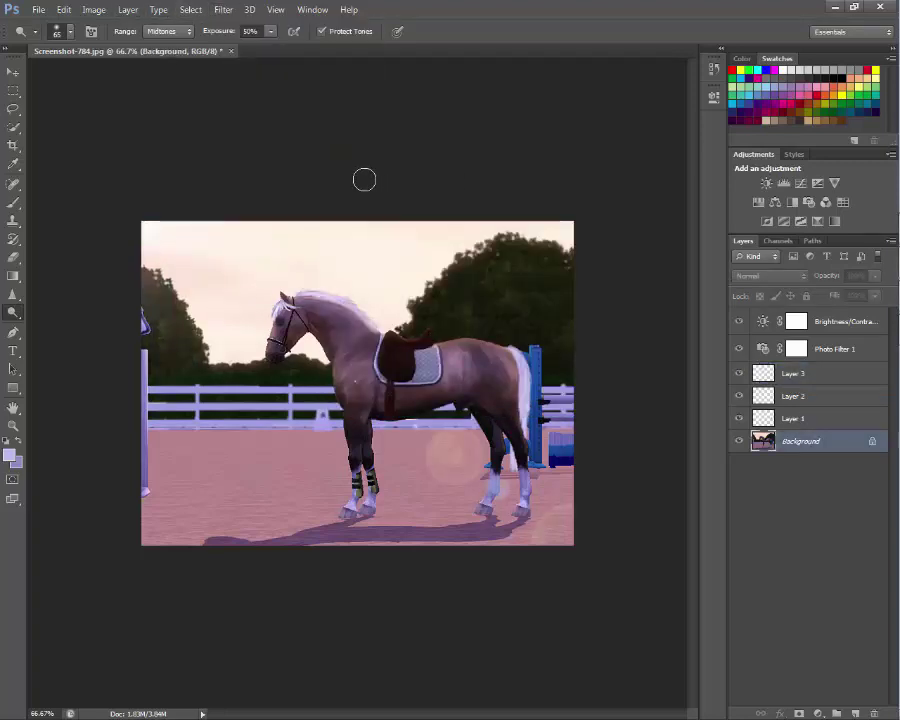
left_click(63, 9)
left_click(80, 38)
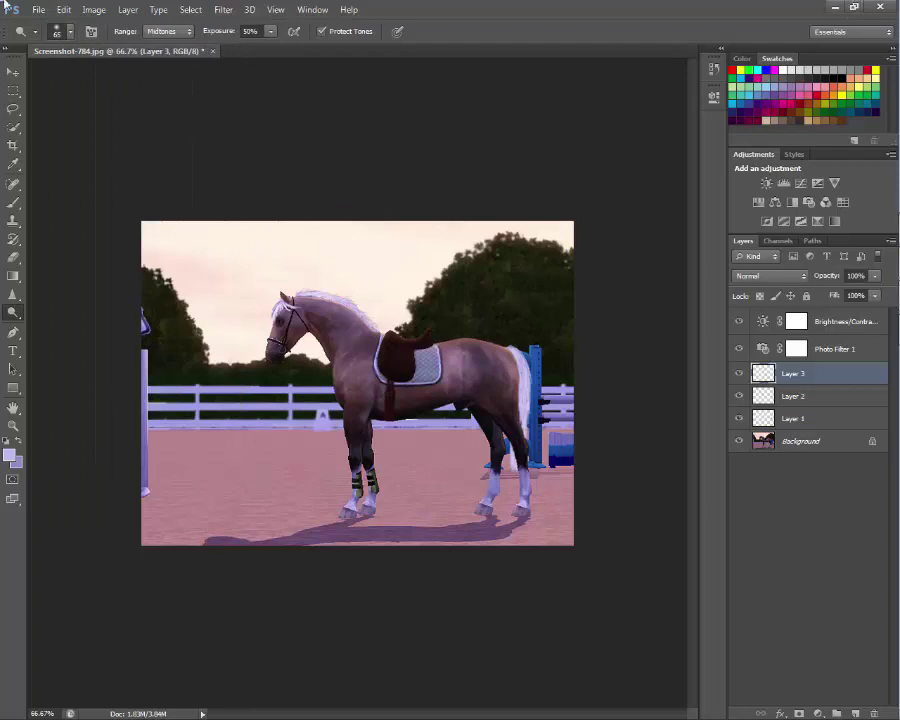
Save the retouched image to the Desktop as a JPEG named Screenshot-784 horse posing buckskin.
left_click(38, 9)
left_click(66, 172)
left_click(444, 385)
type("horse posing buckskin")
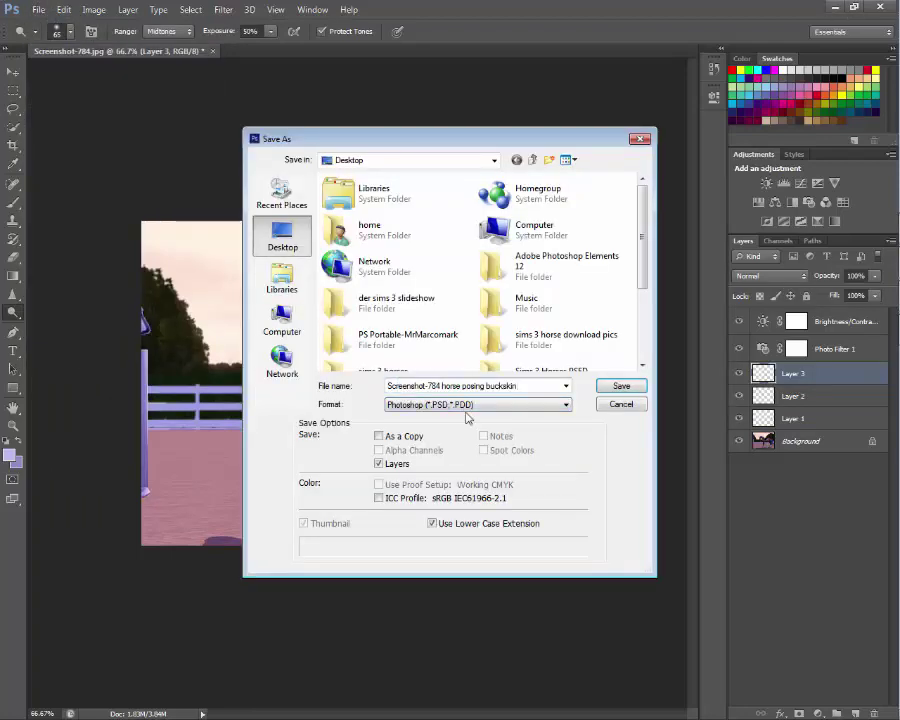
left_click(466, 405)
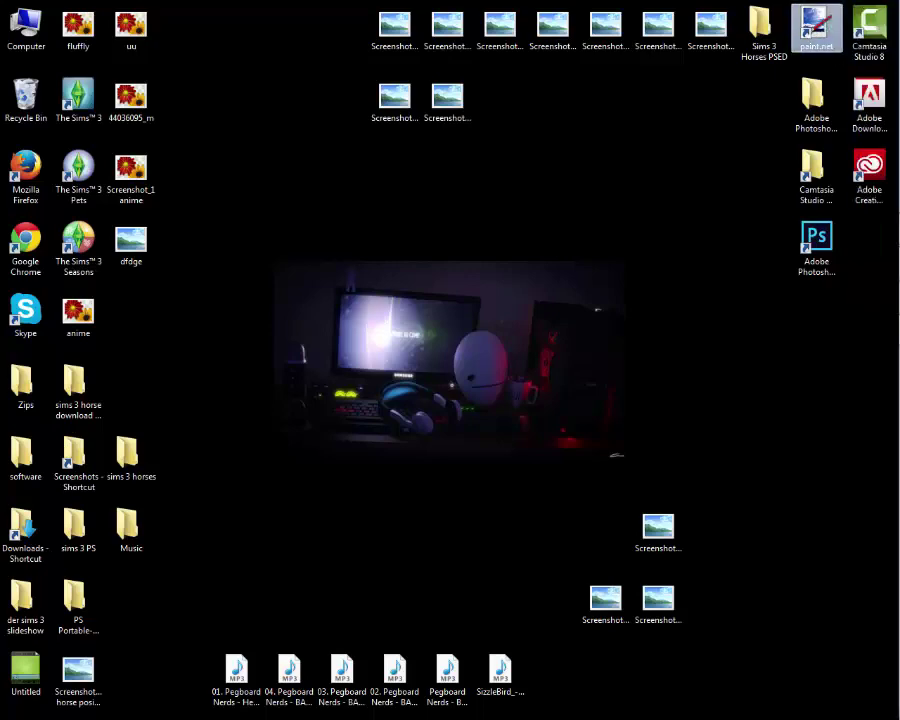
Switch to paint.net and open Screenshot-784 horse posing buckskin.jpg.
left_click(877, 262)
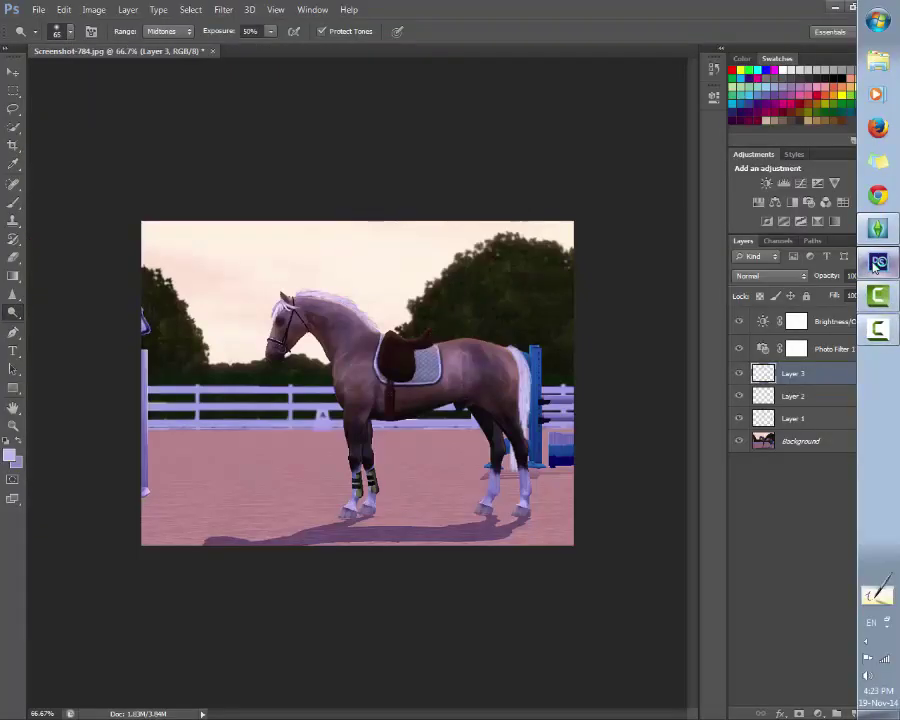
left_click(877, 262)
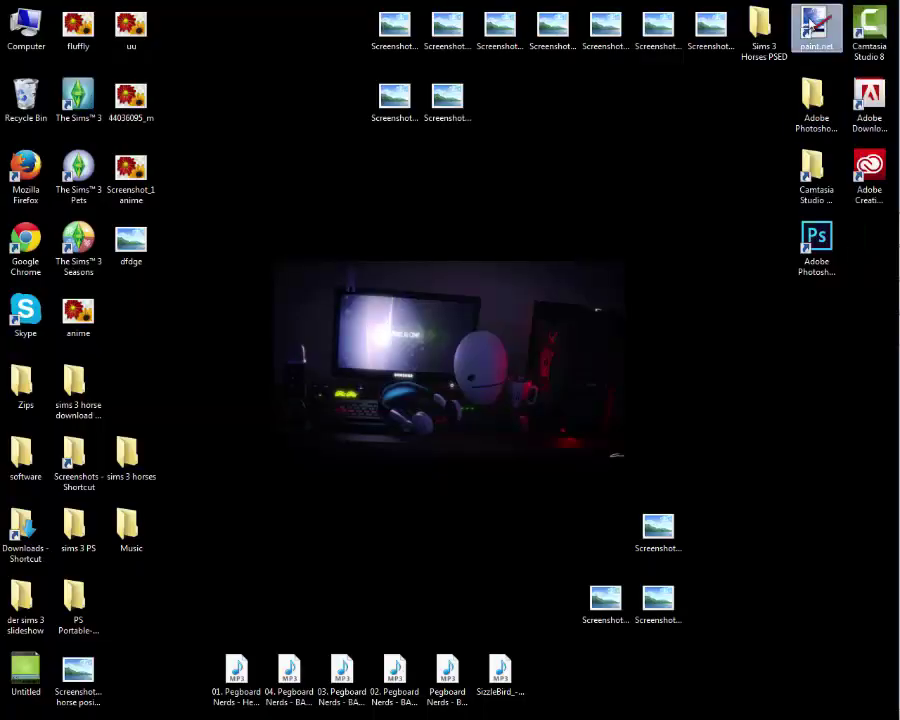
left_click(877, 262)
key("r")
left_click(367, 418)
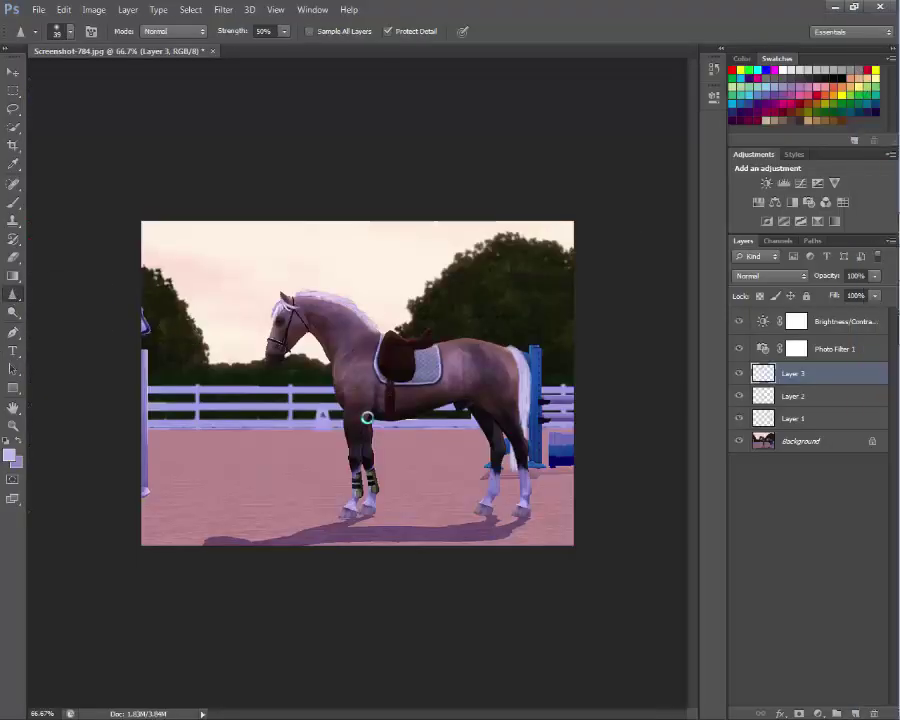
left_click(877, 362)
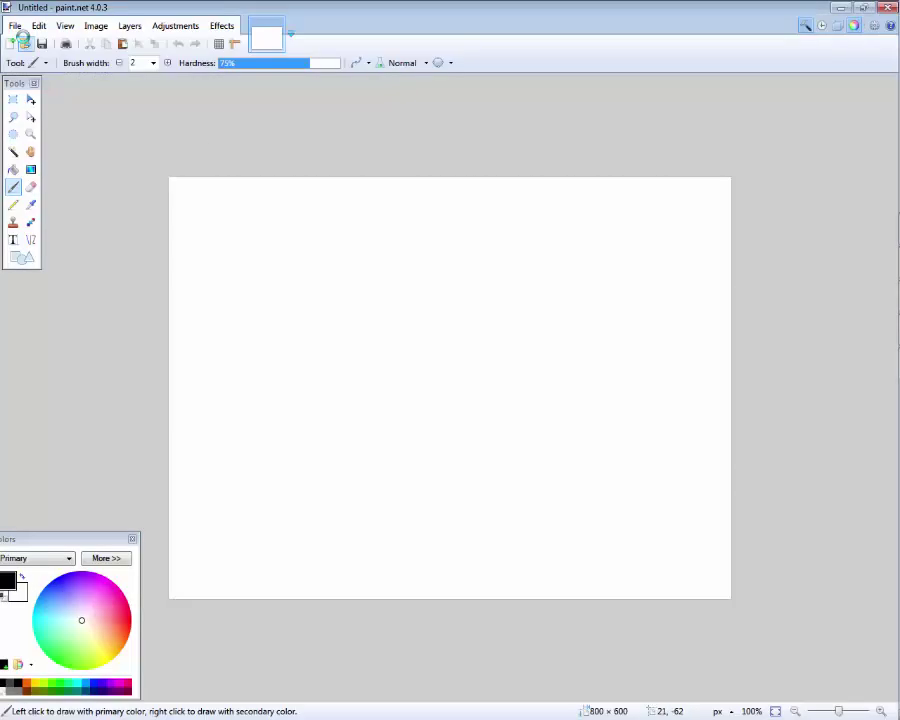
left_click(22, 45)
left_click(276, 329)
left_click(200, 461)
left_click(311, 352)
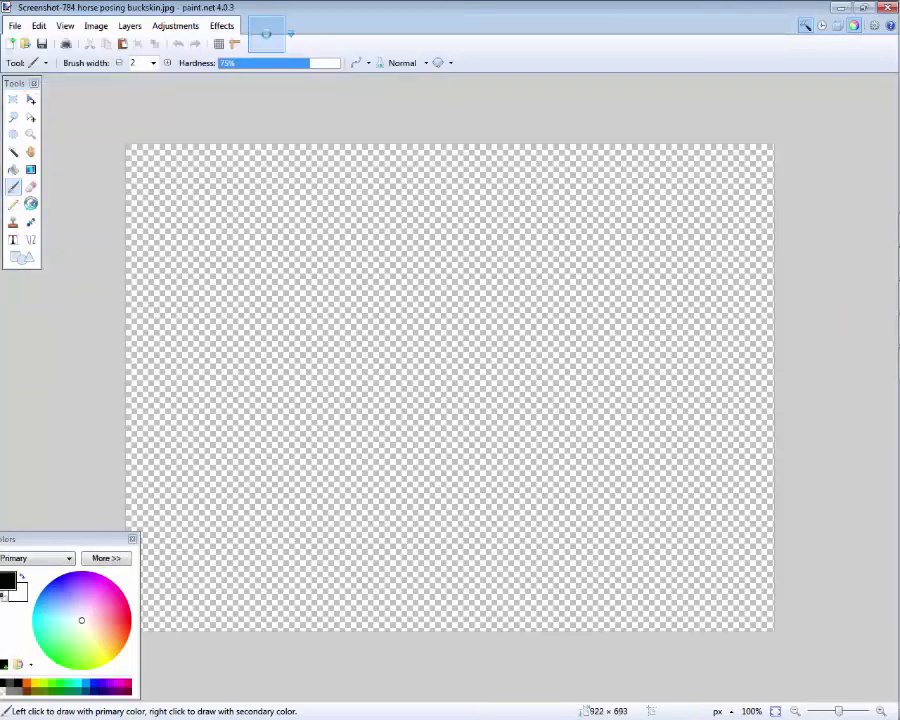
Sample a dark brown near the horse's muzzle and draw a sagging 2 px curve from the bit past the image's left edge as a rein.
key("k")
left_click(325, 345)
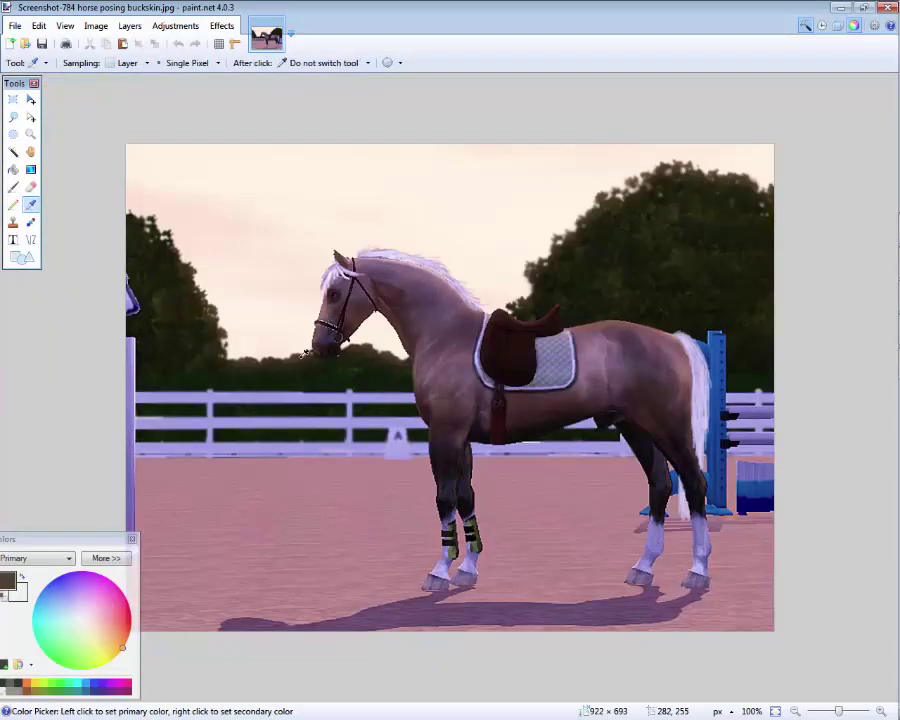
key("o")
mouse_move(338, 341)
left_mouse_down()
mouse_move(174, 476)
mouse_move(96, 494)
left_mouse_up()
left_click_drag(250, 397, 290, 430)
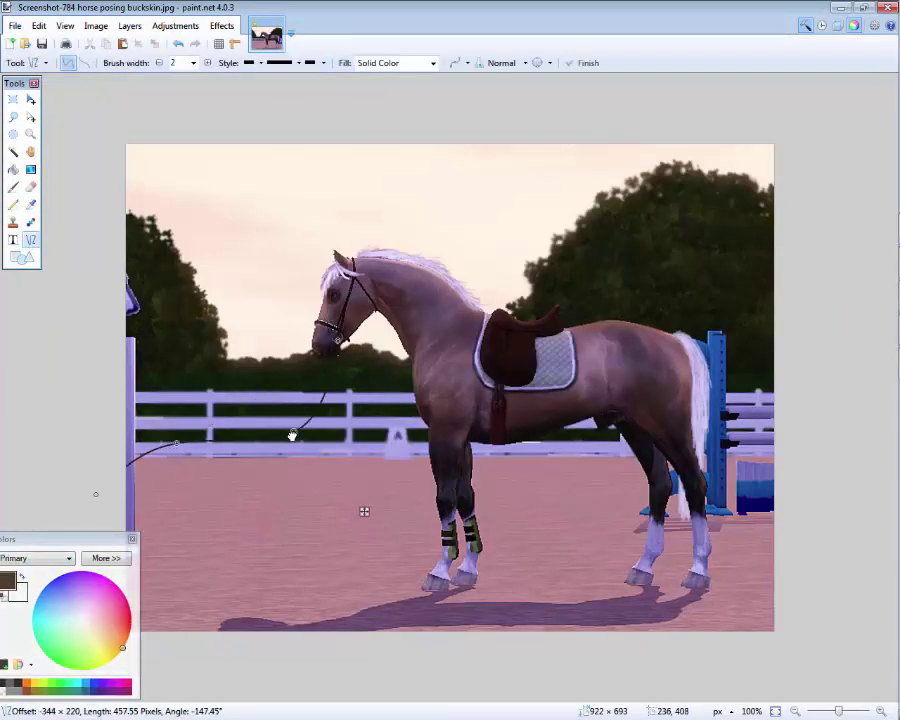
left_click_drag(156, 505, 126, 425)
mouse_move(292, 430)
left_mouse_down()
mouse_move(286, 436)
mouse_move(302, 423)
mouse_move(276, 434)
left_mouse_up()
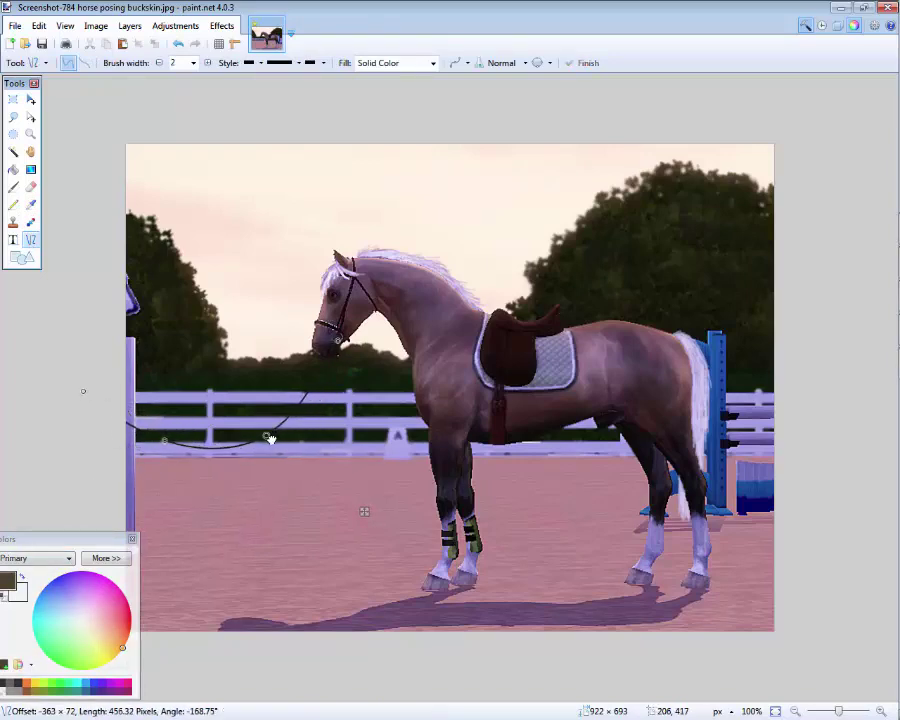
Draw a second sagging rein from the horse's chin to the image's left edge, curving it just above the first.
left_click_drag(322, 356, 95, 409)
left_click_drag(247, 374, 251, 411)
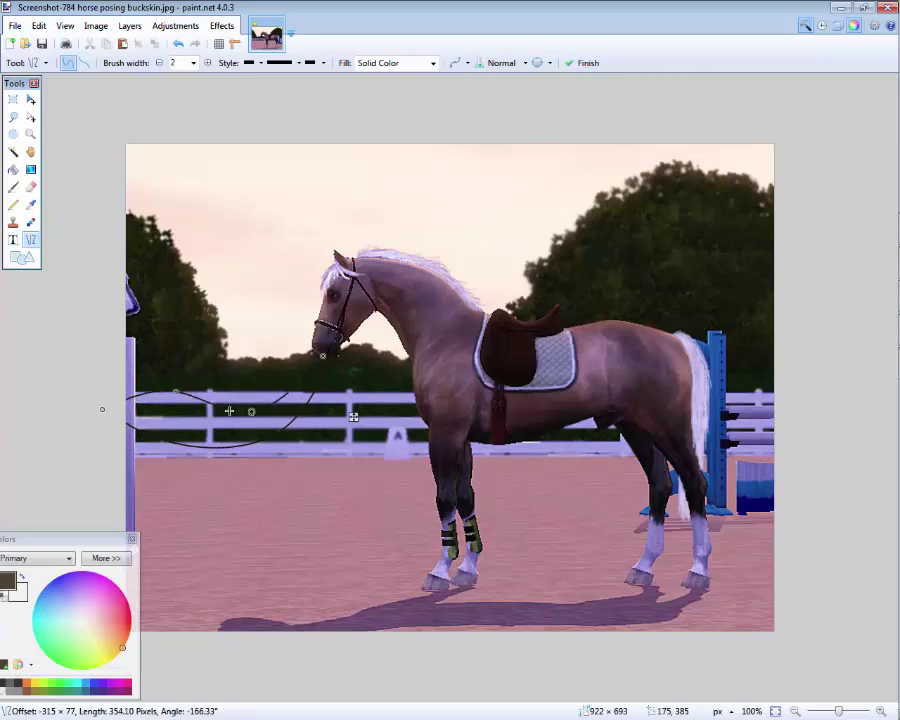
left_click_drag(171, 391, 167, 422)
left_click_drag(251, 411, 271, 408)
left_click_drag(167, 422, 214, 428)
left_click_drag(102, 409, 118, 410)
left_click_drag(214, 428, 190, 426)
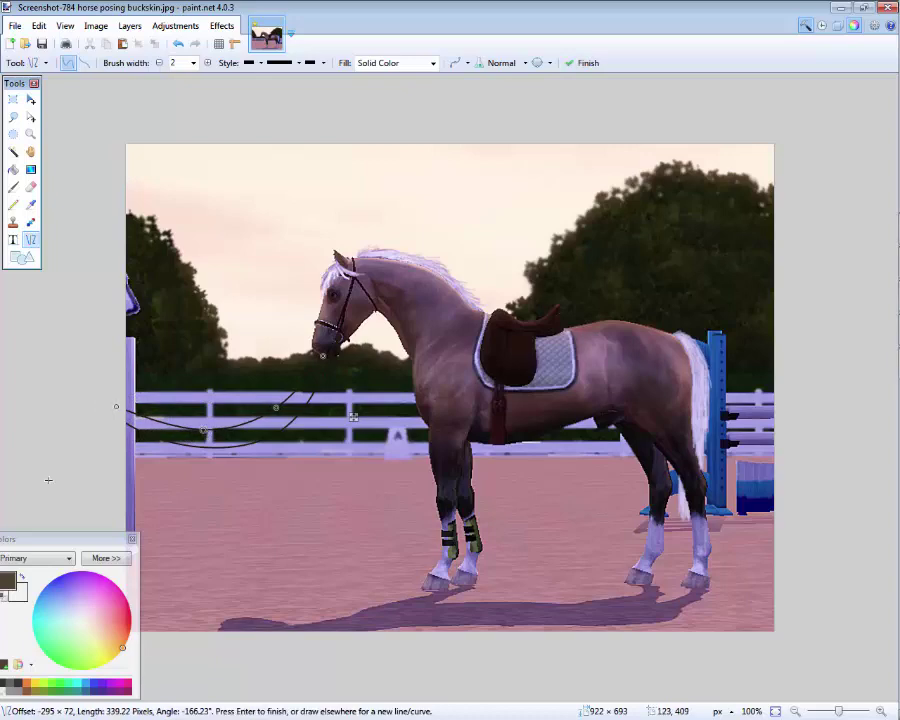
Try adding short lines just below the horse's muzzle, and undo them.
left_click(317, 372)
left_click_drag(342, 383, 354, 388)
key("ctrl+z")
left_click_drag(95, 360, 110, 368)
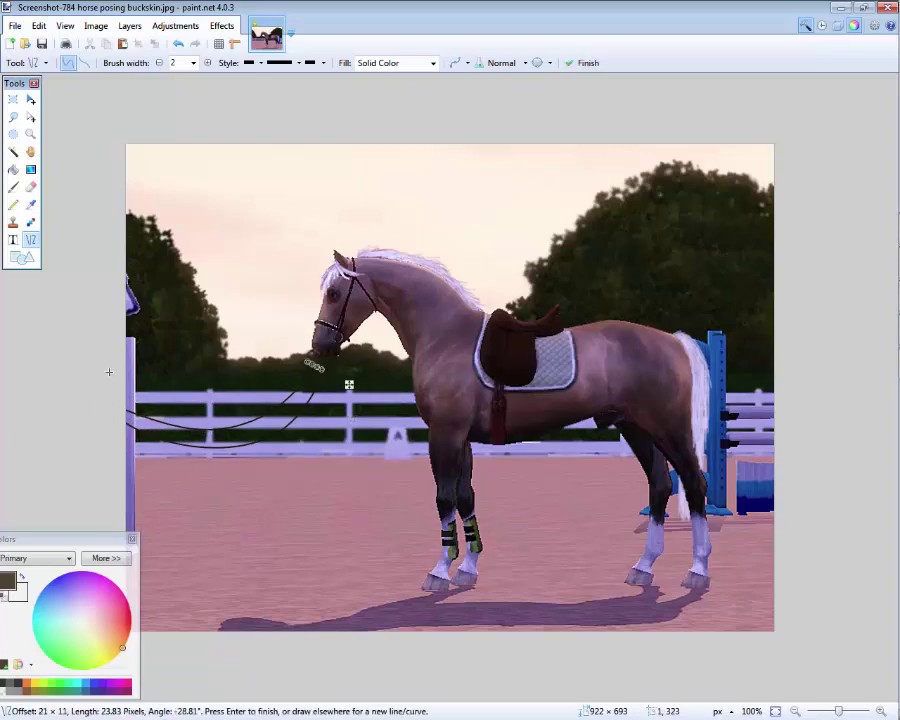
key("ctrl+z")
Save the image with the added reins as a JPEG at quality 95.
left_click(38, 25)
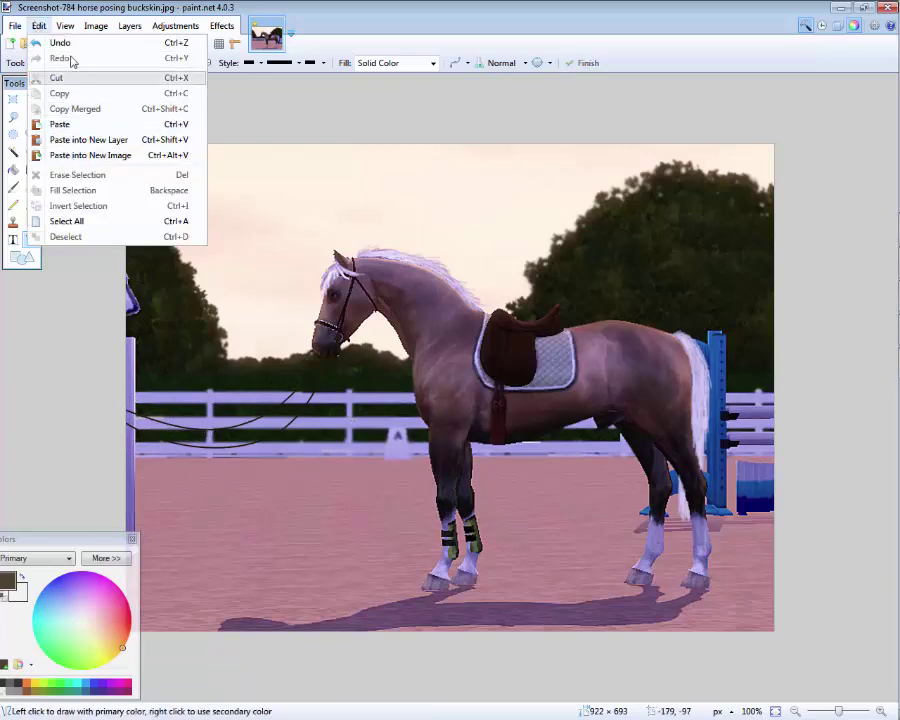
mouse_move(15, 25)
left_click(35, 124)
left_click(556, 462)
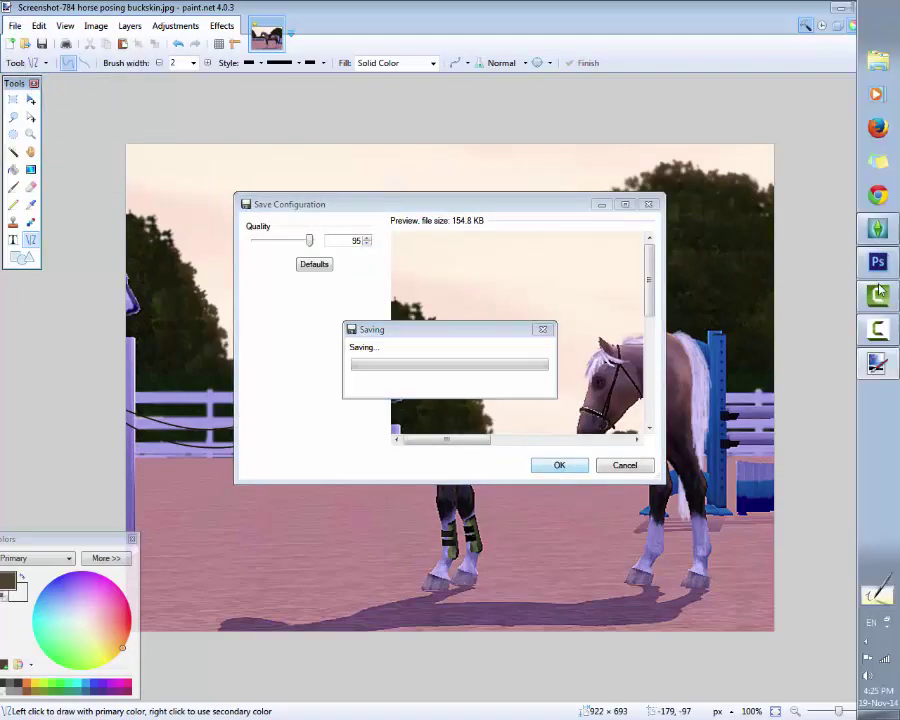
Switch to Photoshop and open the saved JPEG "Screenshot-784 horse posing buckskin" with the added reins.
left_click(874, 262)
key("ctrl+o")
left_click(556, 506)
left_click(498, 416)
key("Return")
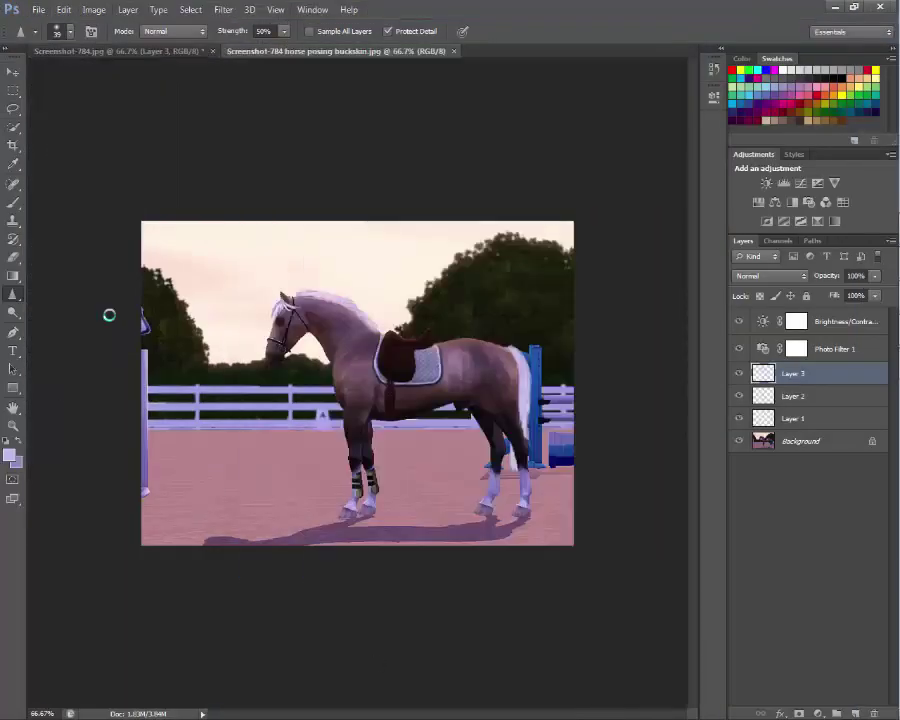
Add a new layer and paint thin lilac outlines down both edges of the girth with a 3 px brush at 37% opacity.
key("z")
left_click_drag(321, 367, 434, 442)
key("ctrl+shift+alt+n")
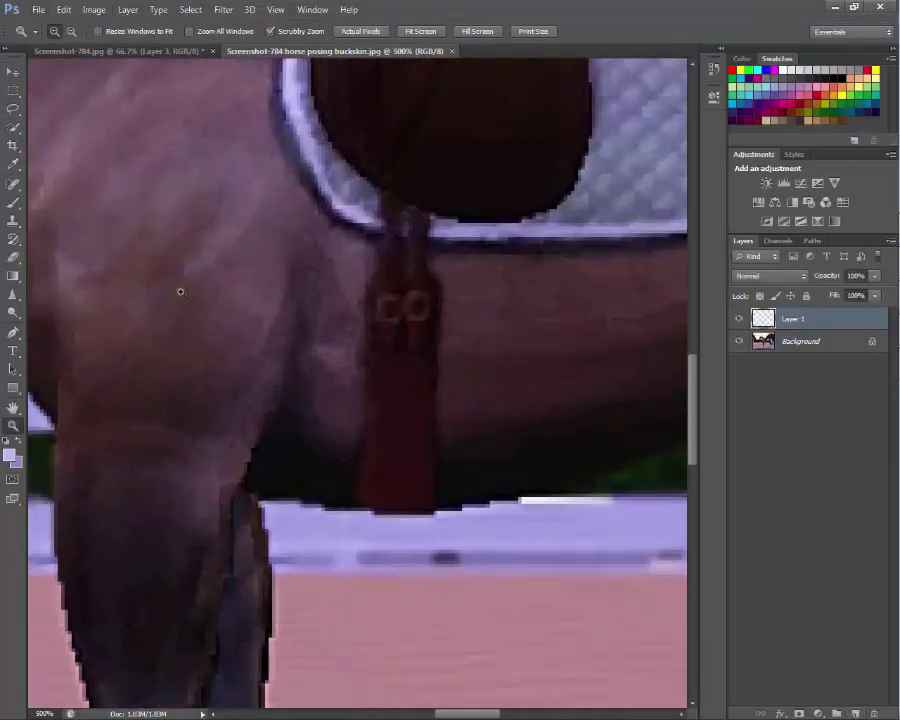
left_click(14, 204)
mouse_move(362, 296)
left_mouse_down()
mouse_move(366, 422)
mouse_move(349, 509)
left_mouse_up()
left_click_drag(441, 335, 437, 505)
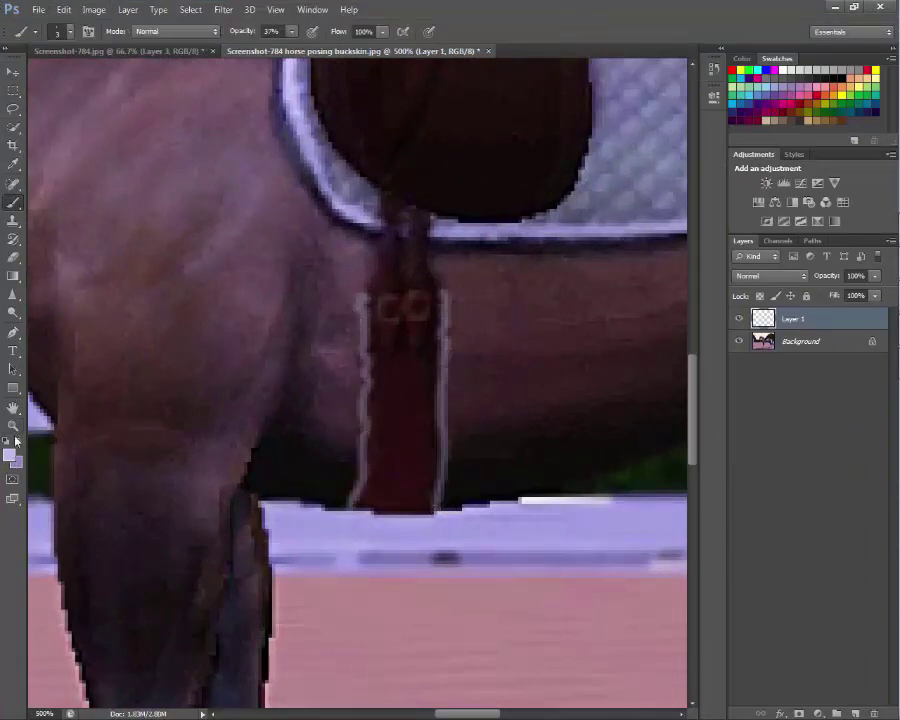
Brighten the lilac outline on the girth's left edge and extend it with an inward curve at its upper end.
key("z")
left_click(143, 101, "alt")
left_click(143, 101, "alt")
scroll(388, 400, "up", 9)
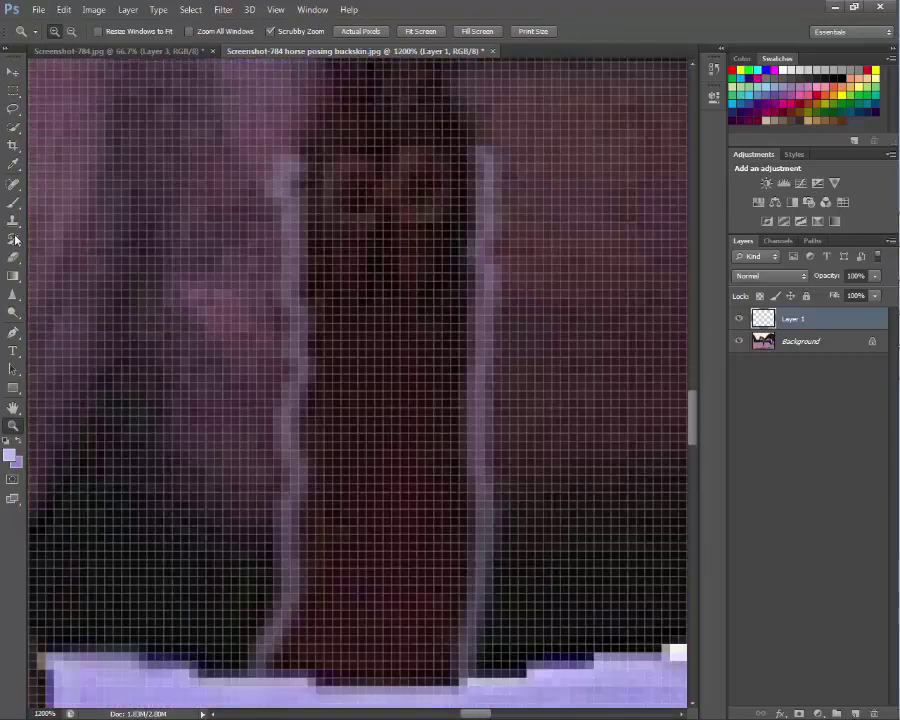
left_click(13, 201)
left_click_drag(288, 158, 285, 690)
scroll(479, 212, "up", 2)
left_click_drag(330, 183, 281, 265)
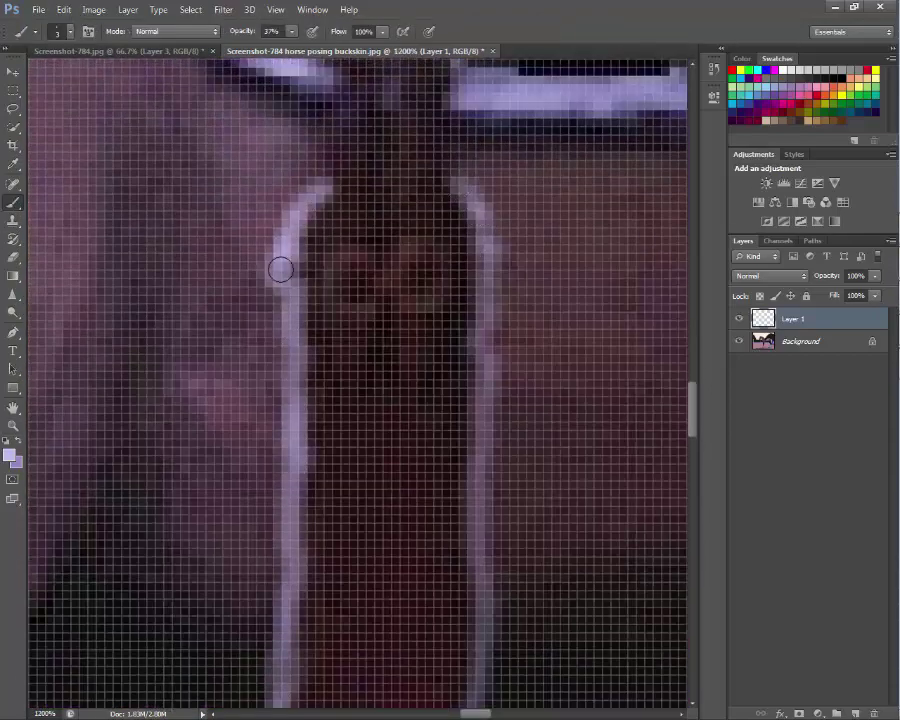
Curve the upper end of the girth's right outline inward and brighten that outline down to the belly line.
left_click_drag(458, 186, 486, 297)
mouse_move(458, 185)
left_mouse_down()
mouse_move(488, 341)
mouse_move(472, 472)
mouse_move(482, 526)
left_mouse_up()
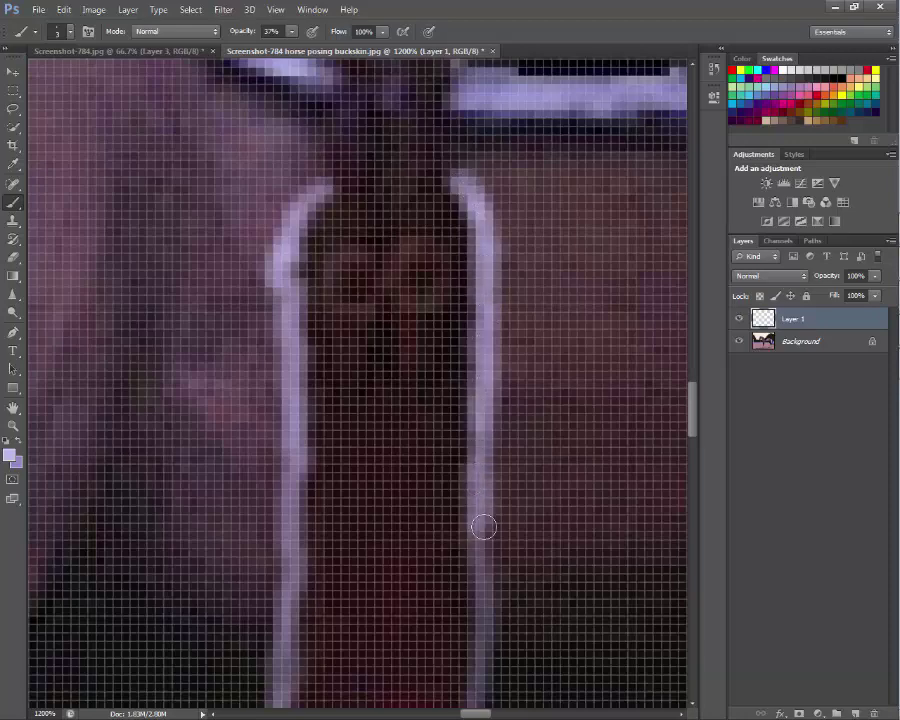
scroll(480, 470, "down", 3)
mouse_move(478, 404)
left_mouse_down()
mouse_move(483, 479)
mouse_move(463, 557)
left_mouse_up()
scroll(463, 557, "up", 1)
key("z")
left_click(170, 250, "alt")
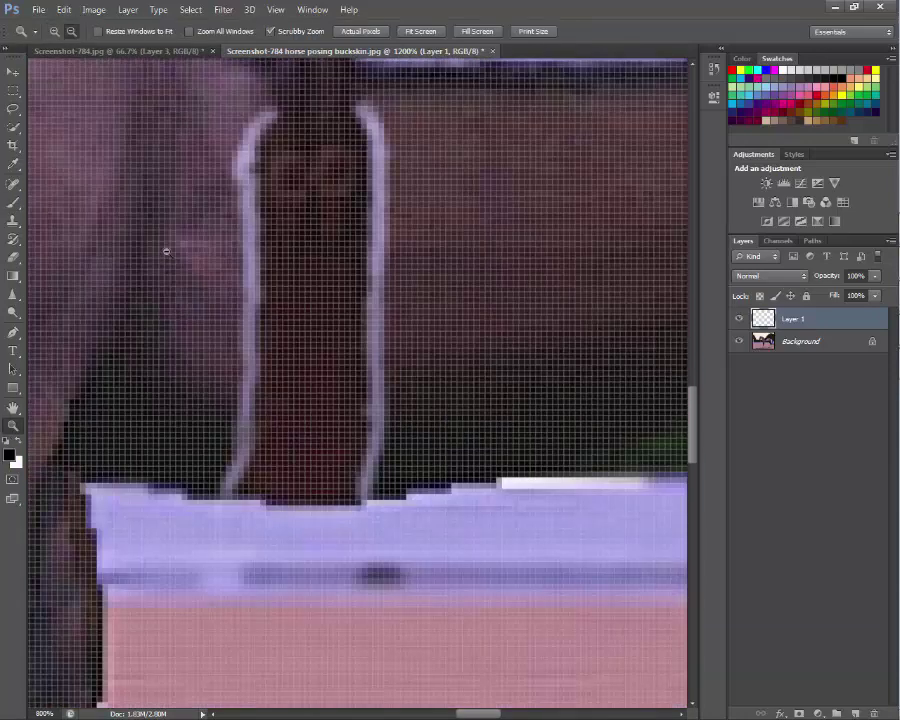
left_click(170, 250, "alt")
left_click(185, 241, "alt")
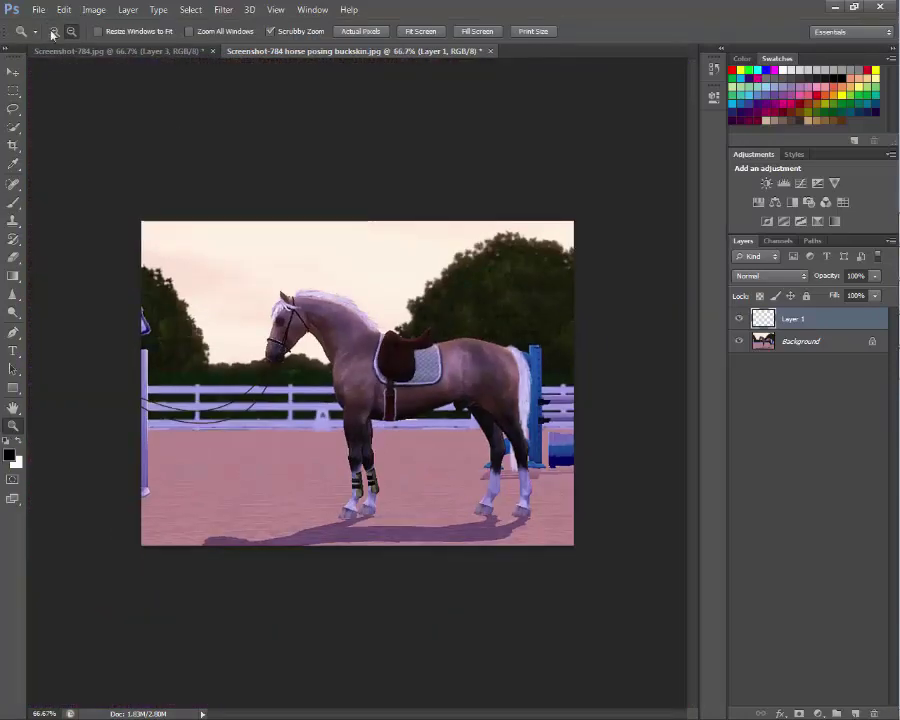
left_click(191, 9)
mouse_move(223, 9)
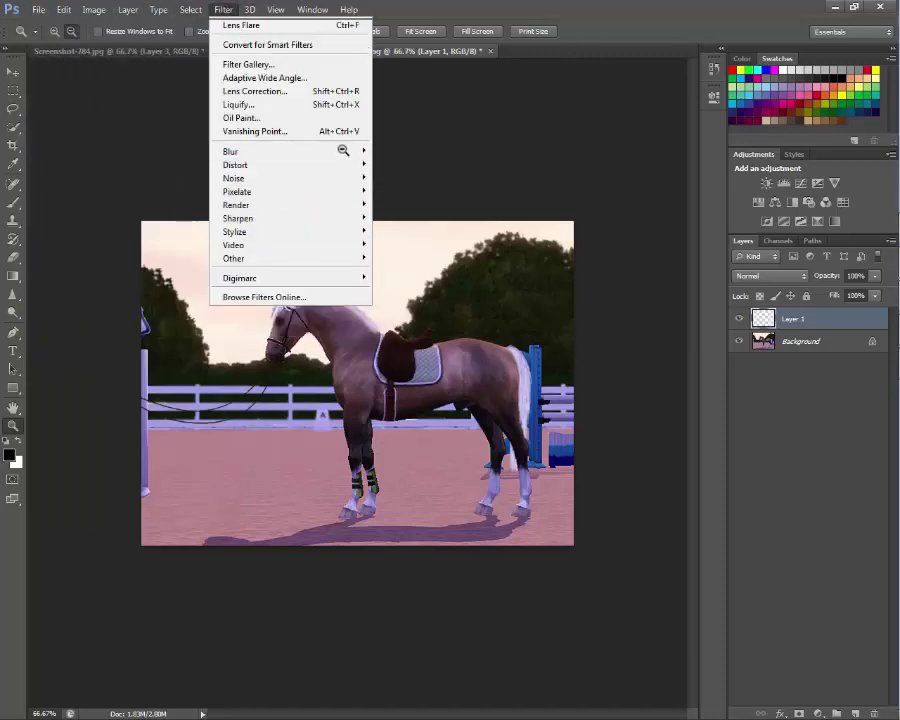
left_click(397, 244)
left_click(223, 9)
left_click(420, 245)
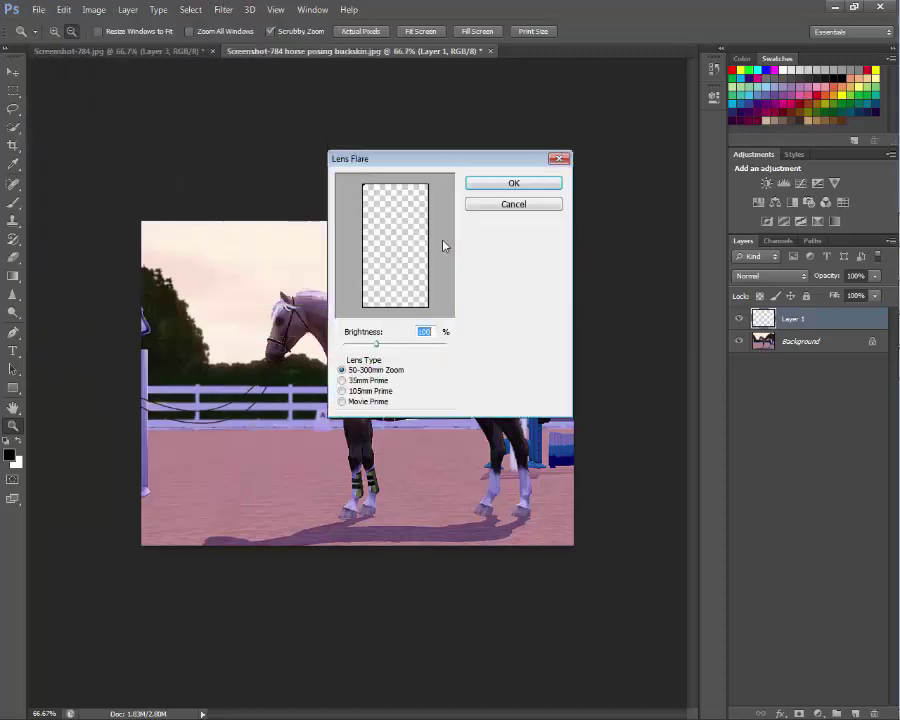
left_click(559, 158)
Try a 35mm Prime lens flare with reduced brightness on the Background layer, and undo it.
left_click(810, 343)
left_click(223, 9)
mouse_move(250, 203)
left_click(420, 243)
mouse_move(376, 344)
left_mouse_down()
mouse_move(363, 347)
mouse_move(389, 344)
mouse_move(367, 345)
left_mouse_up()
left_click(342, 391)
left_click(342, 380)
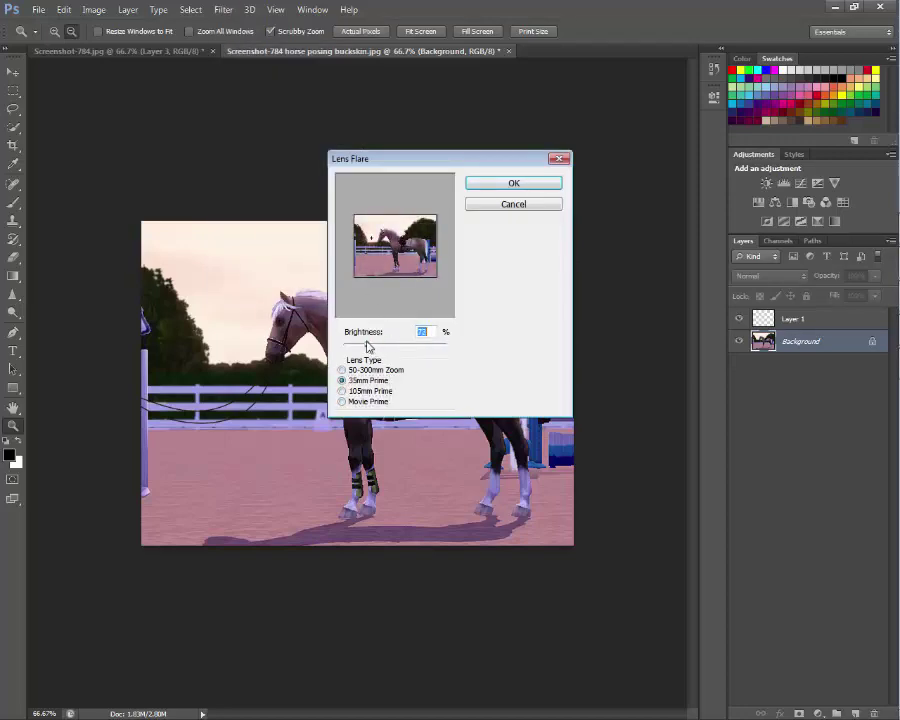
left_click(498, 181)
left_click(63, 9)
left_click(80, 22)
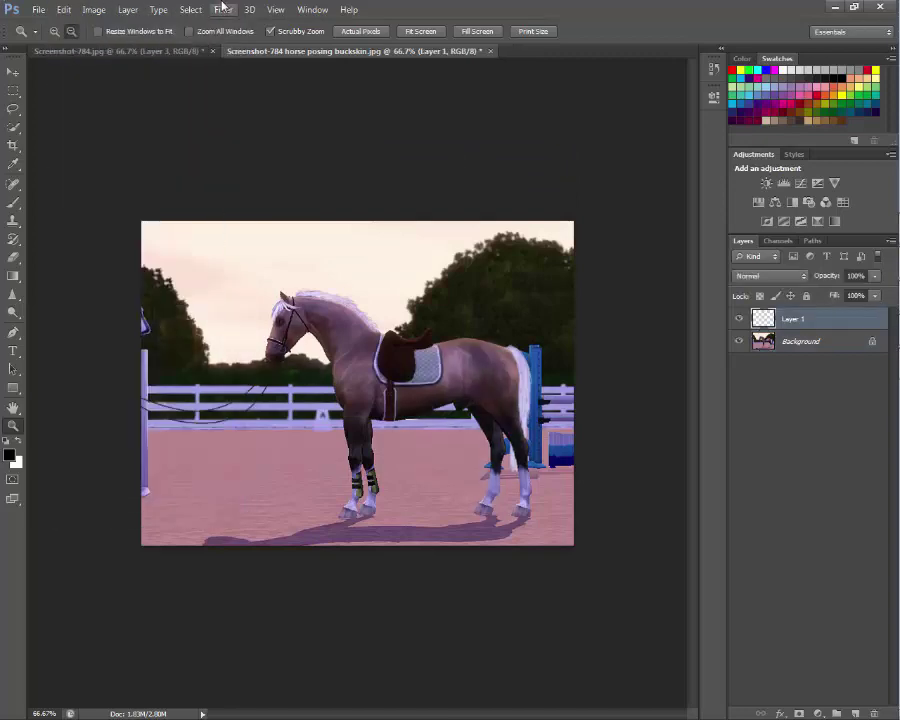
left_click(222, 8)
left_click(405, 245)
left_click(484, 202)
Apply a 50-300mm Zoom lens flare at 52% brightness to the Background layer, just in front of the saddle.
left_click(796, 345)
left_click(190, 9)
mouse_move(277, 215)
left_click(405, 245)
left_click(341, 370)
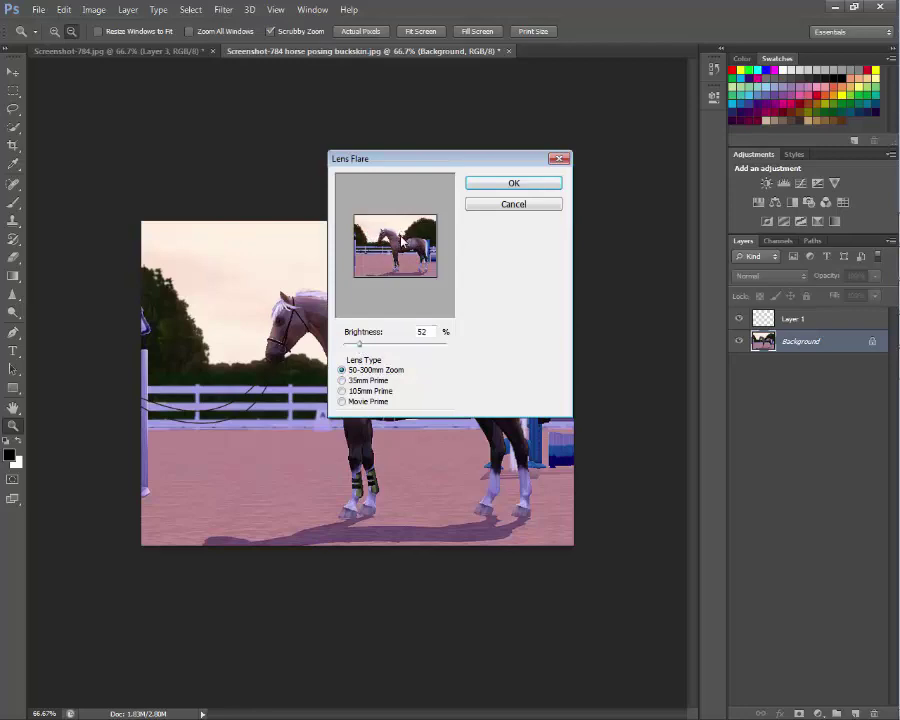
left_click(490, 181)
Save the finished image as a Baseline ("Standard") JPEG at quality 10, Maximum.
left_click(64, 9)
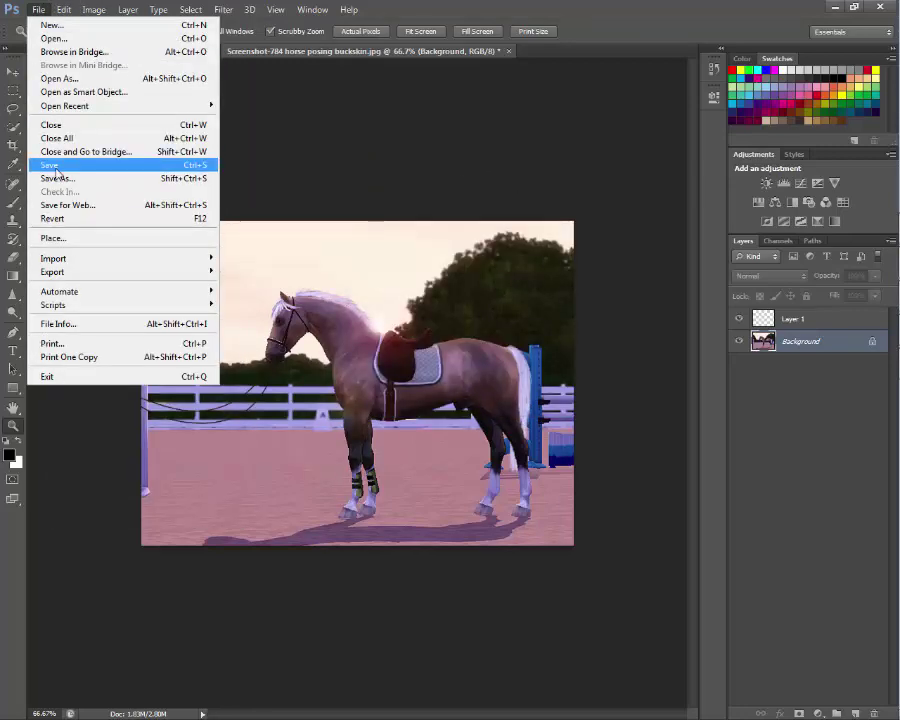
left_click(110, 164)
left_click(476, 404)
left_click(437, 507)
left_click(621, 385)
left_click(408, 277)
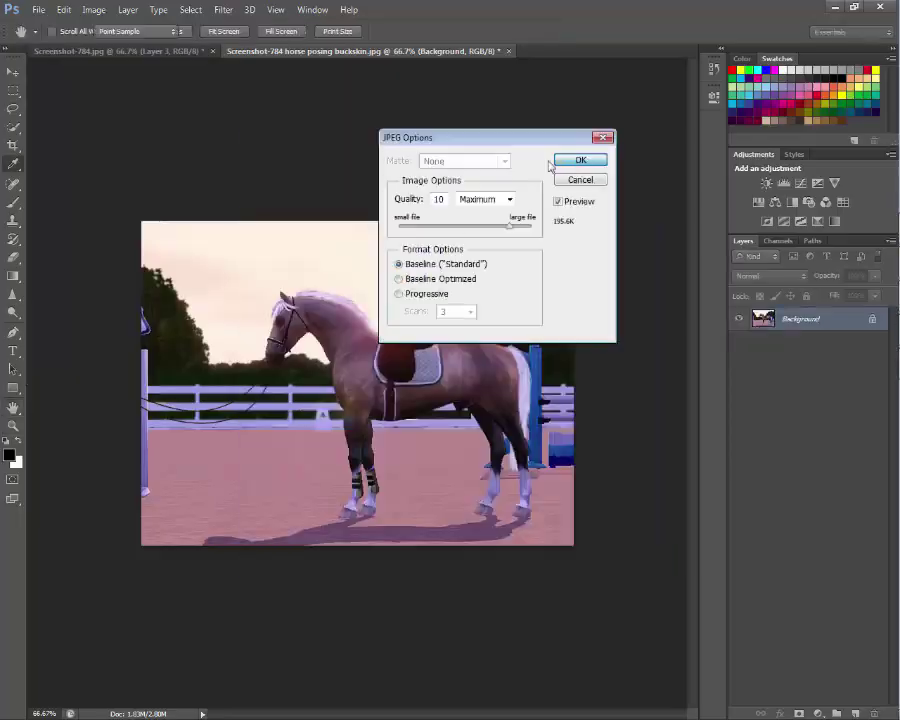
left_click(577, 160)
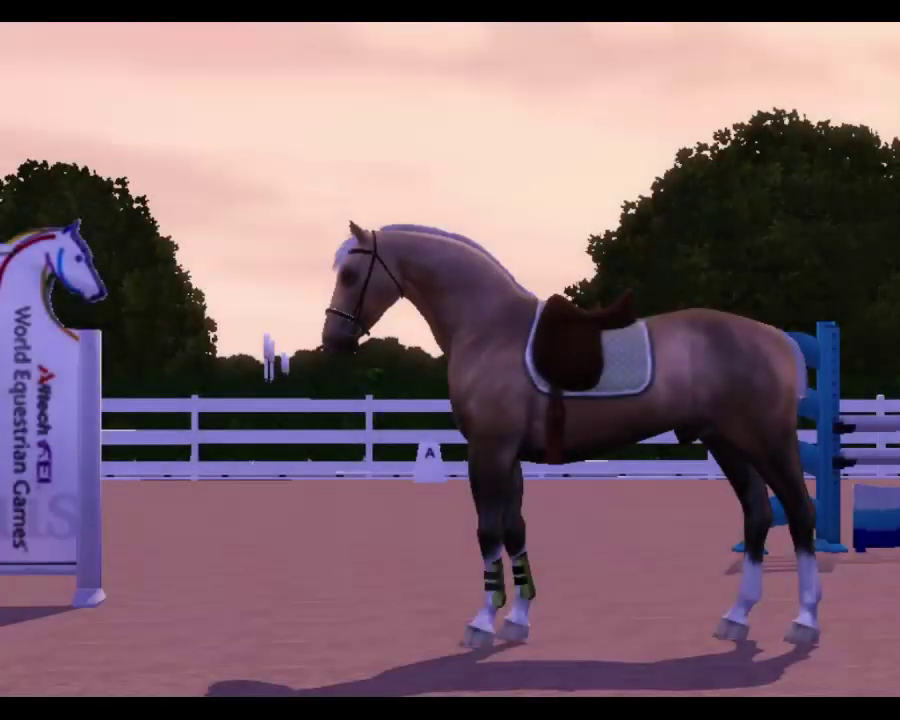